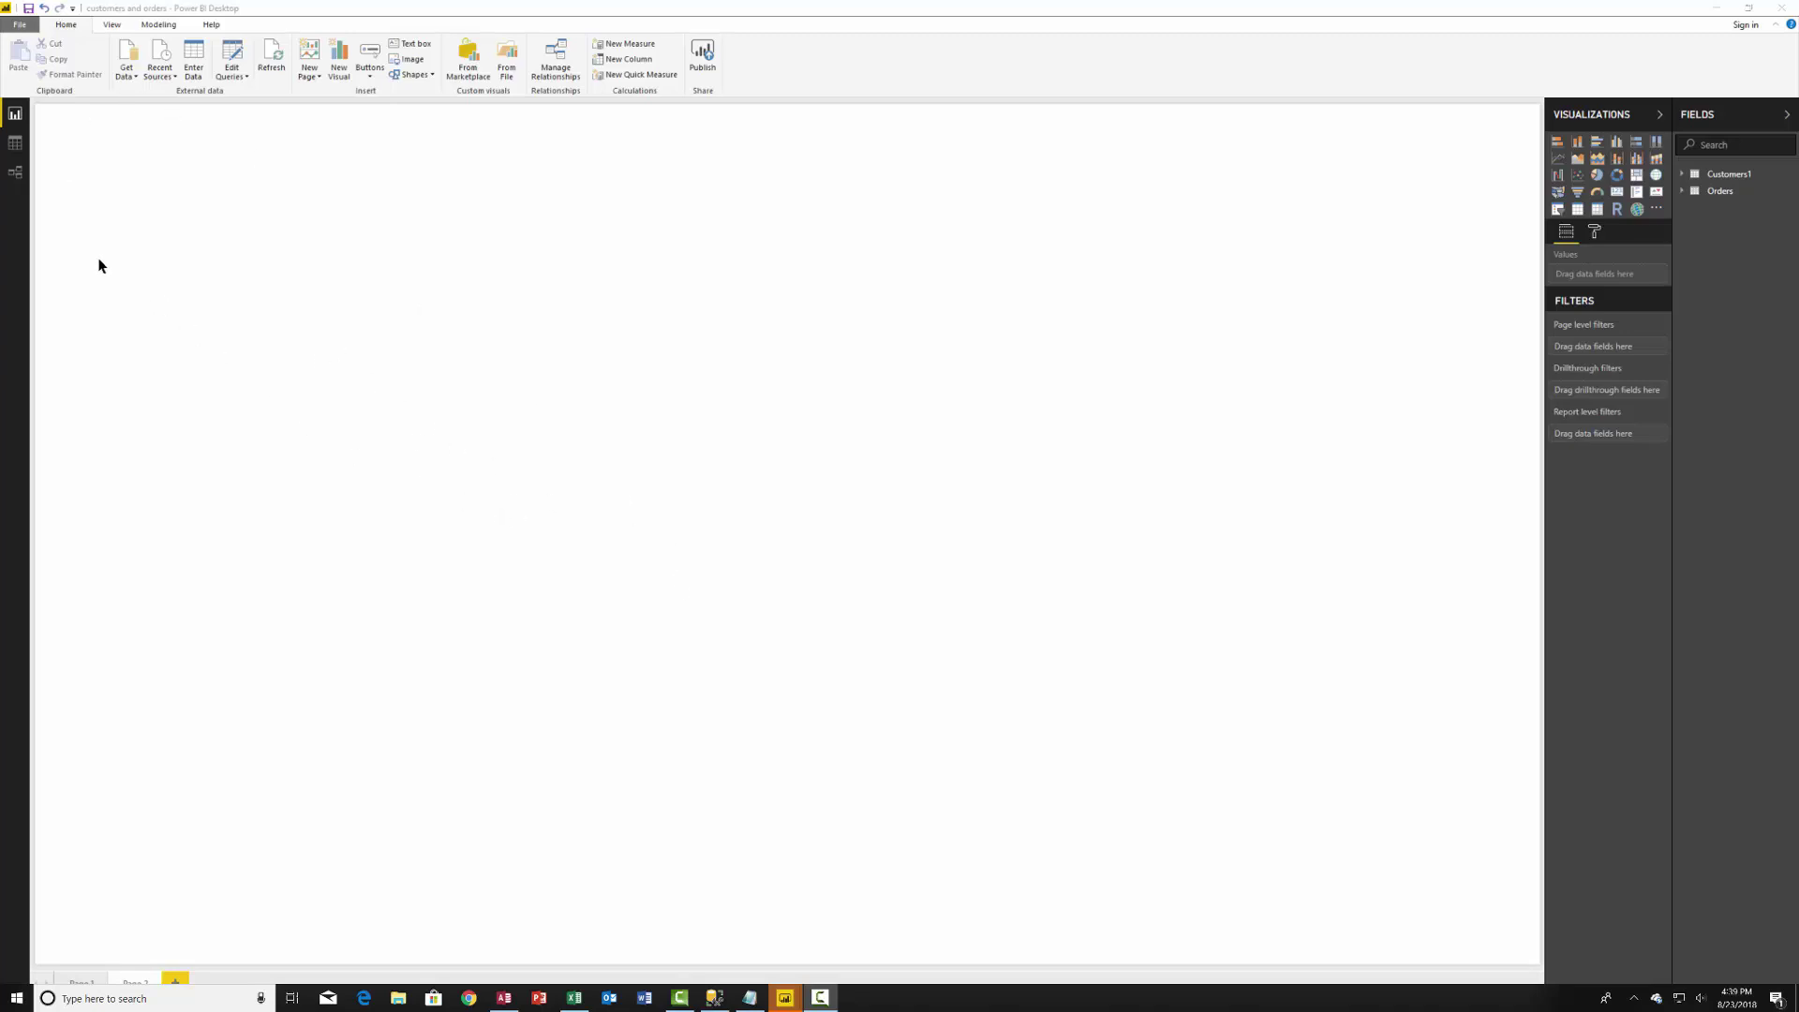
Inspect the Customers1–Orders relationship in the model view, then return to the report.
click(15, 174)
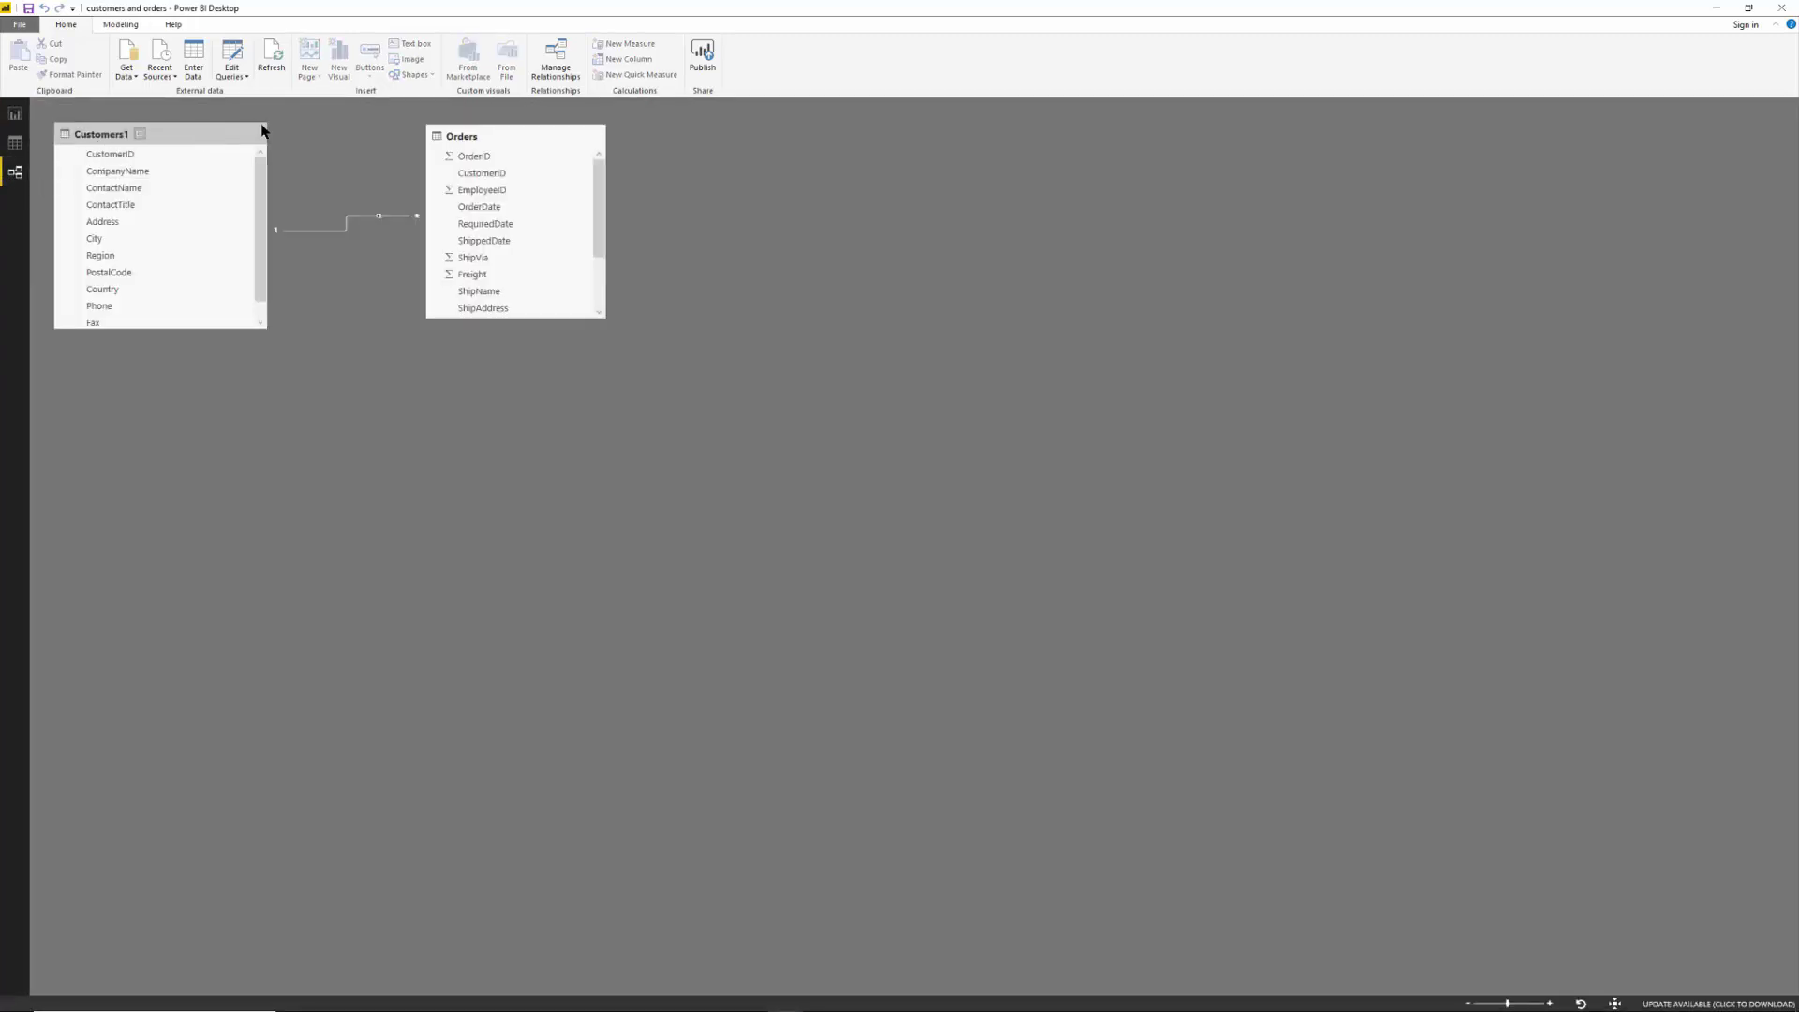
click(334, 230)
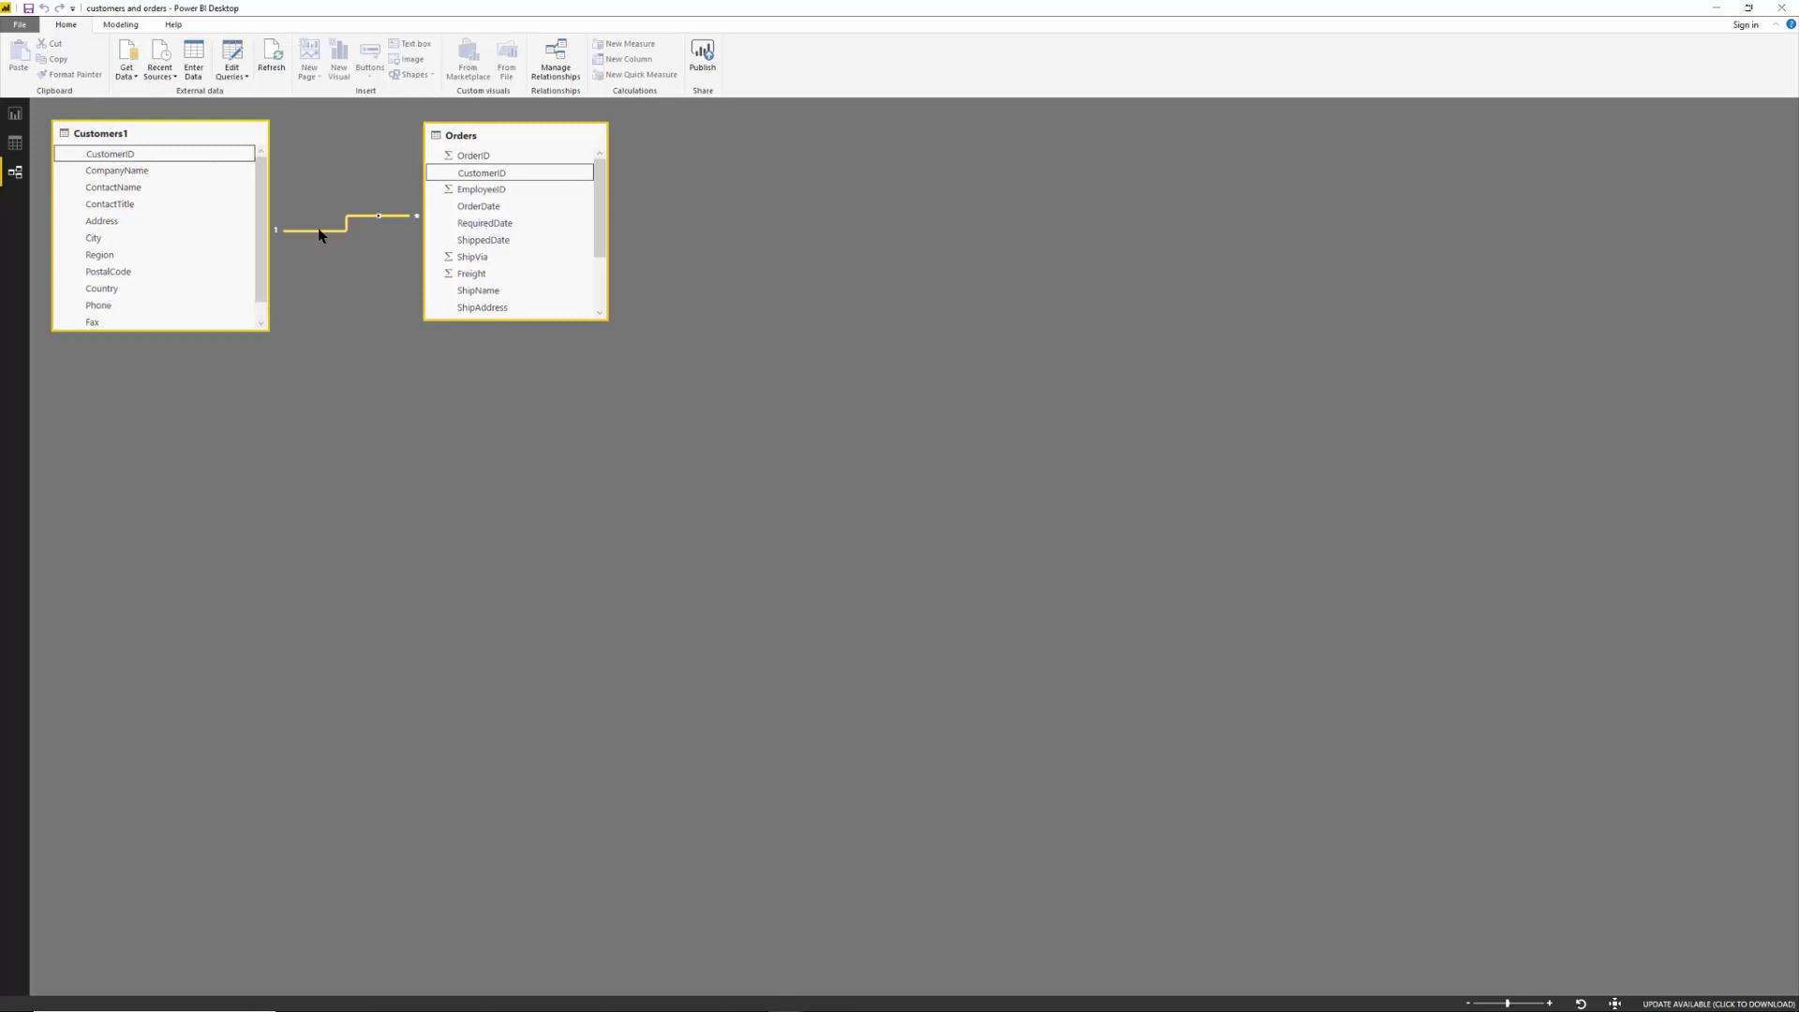
click(15, 116)
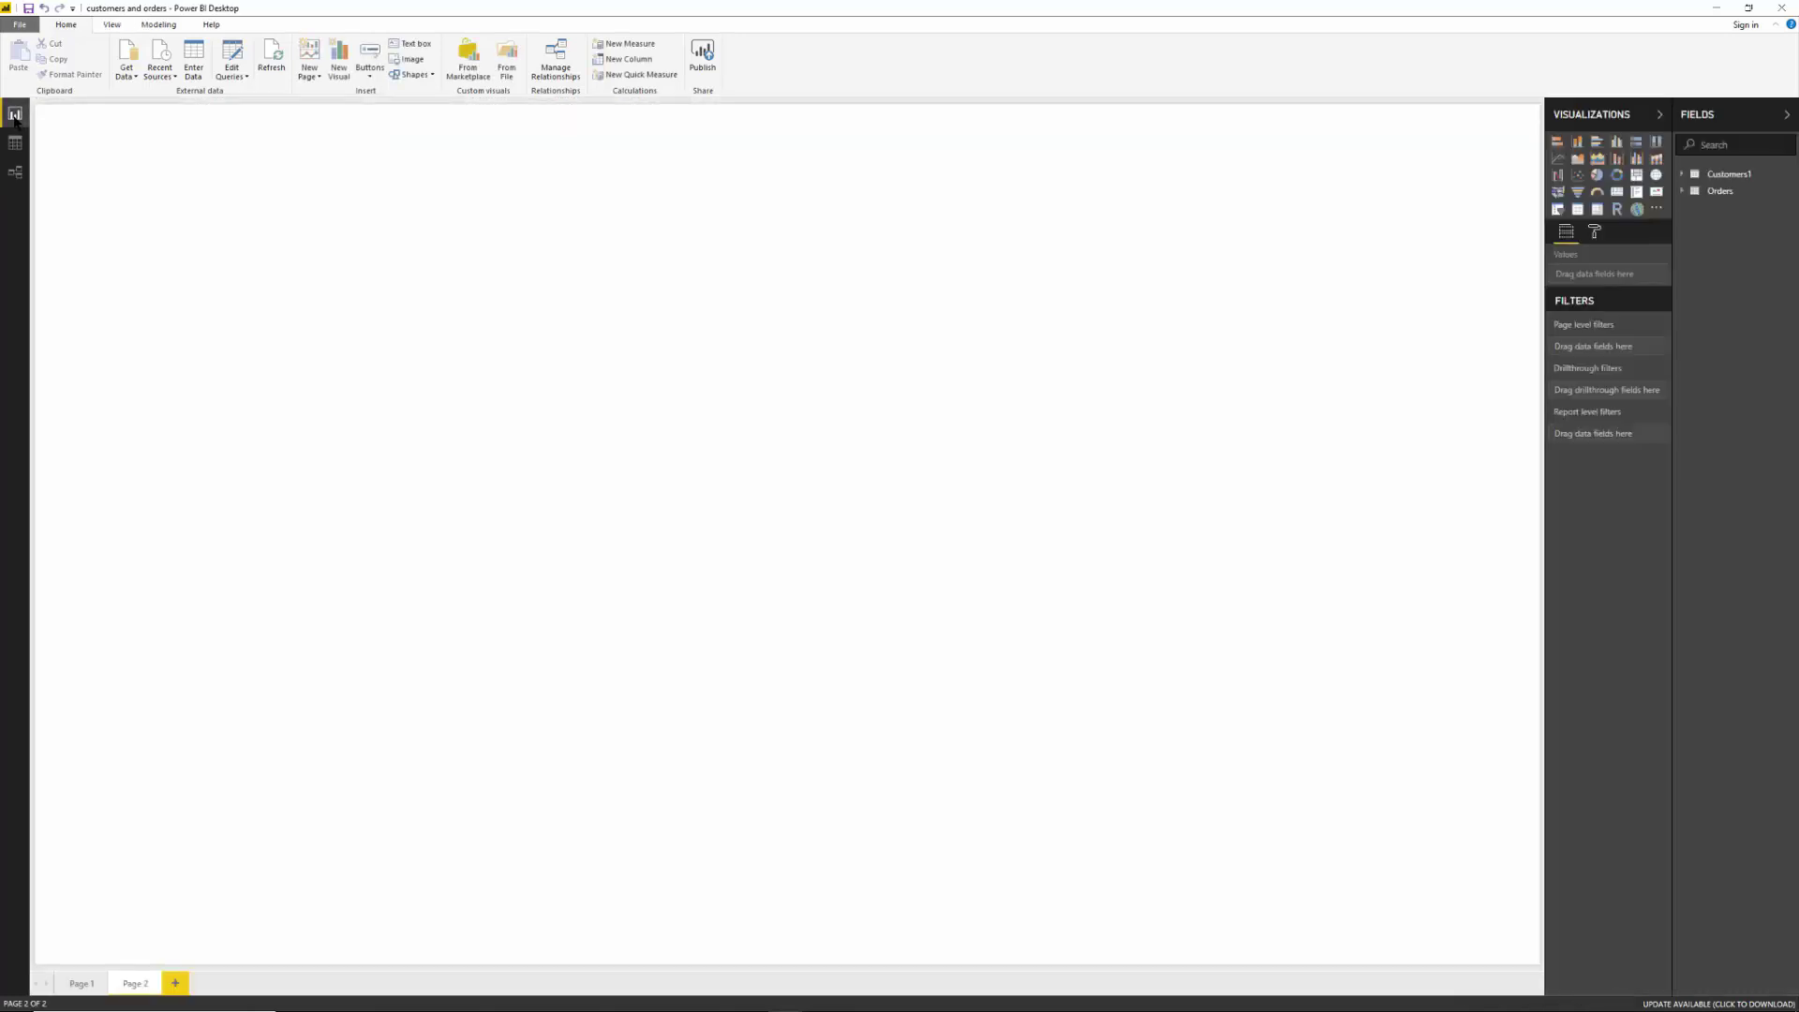
Add a line and clustered column chart to Page 2 and reselect it.
click(1639, 166)
click(403, 488)
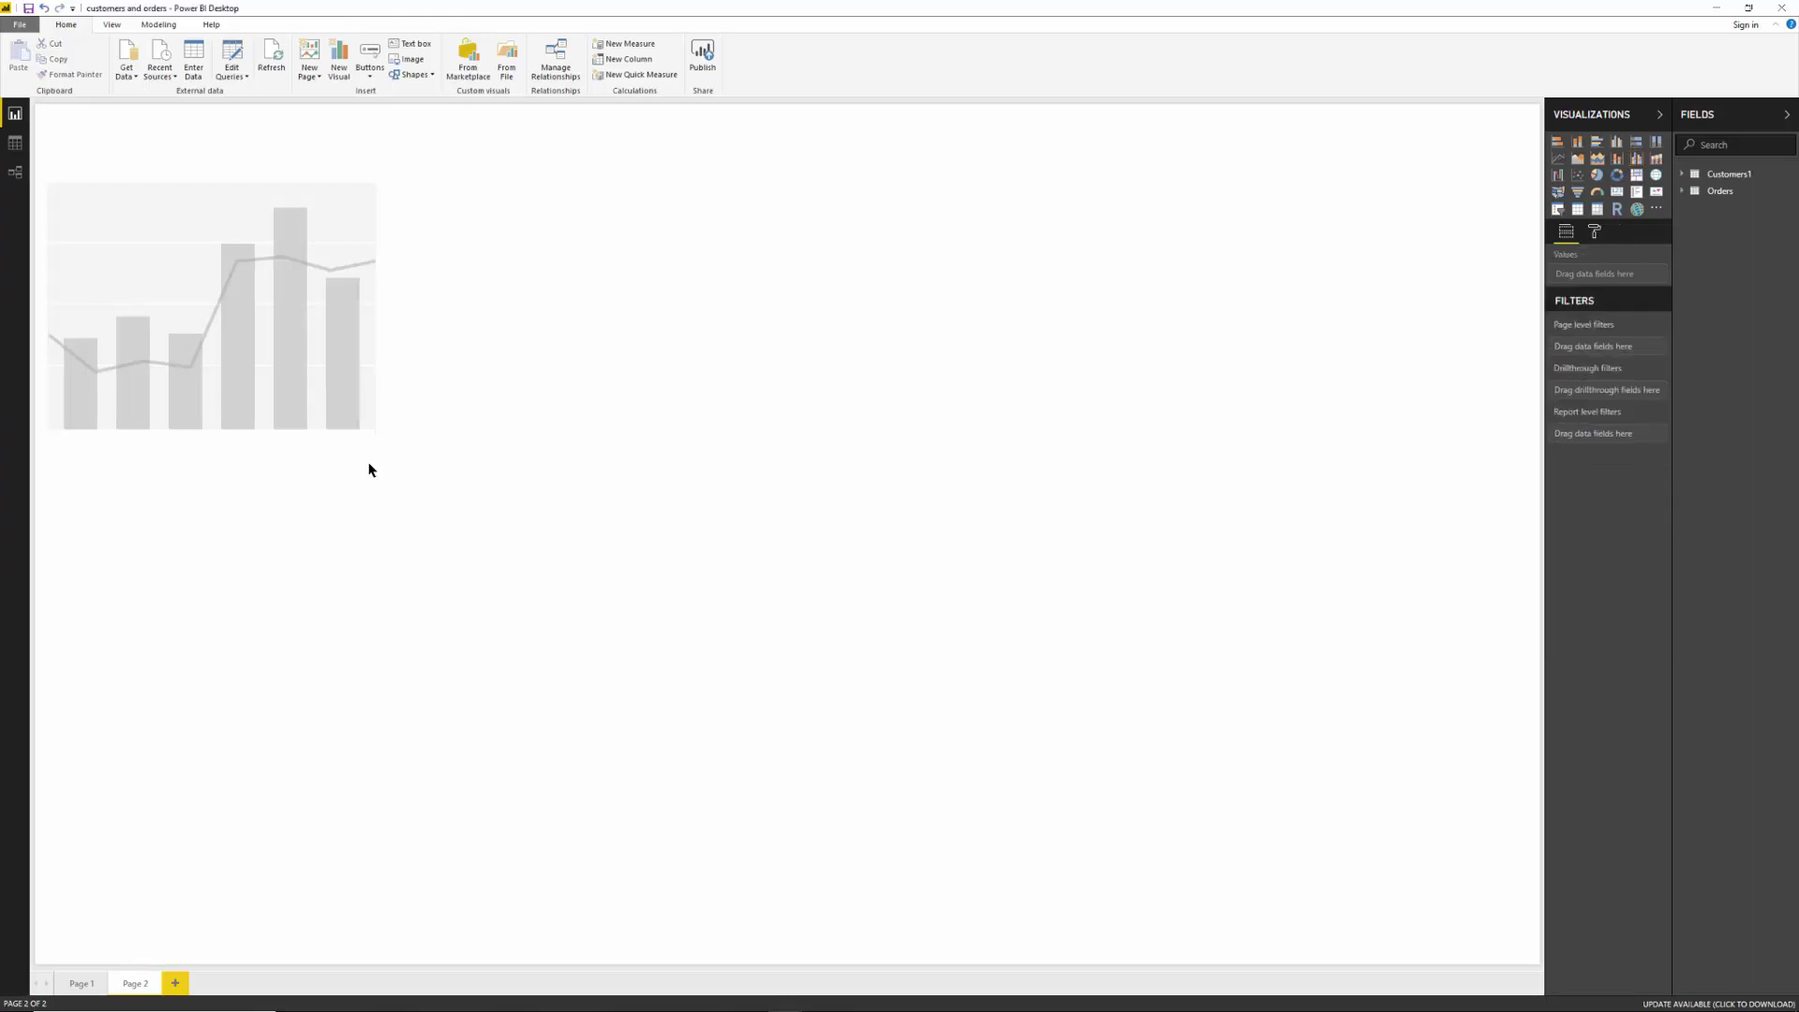
click(352, 436)
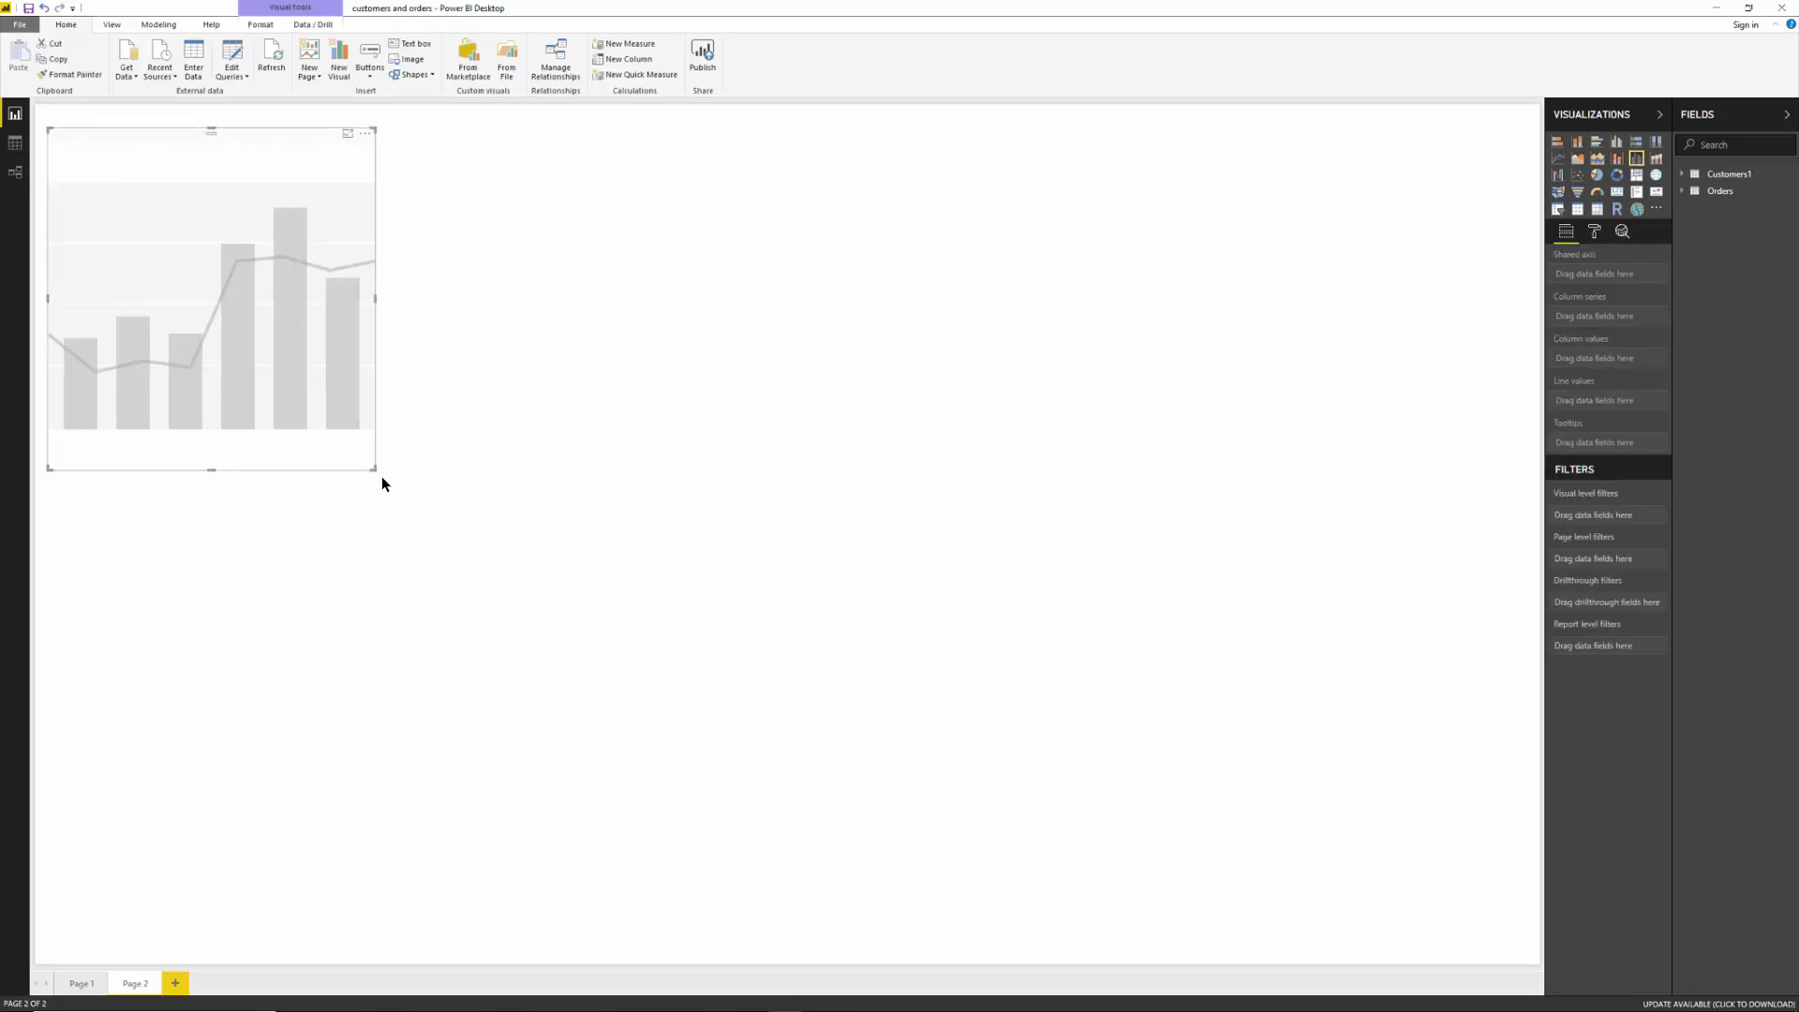
Enlarge the chart and plot Orders orderamount by Customers1 CompanyName on the shared axis.
drag(382, 483, 520, 585)
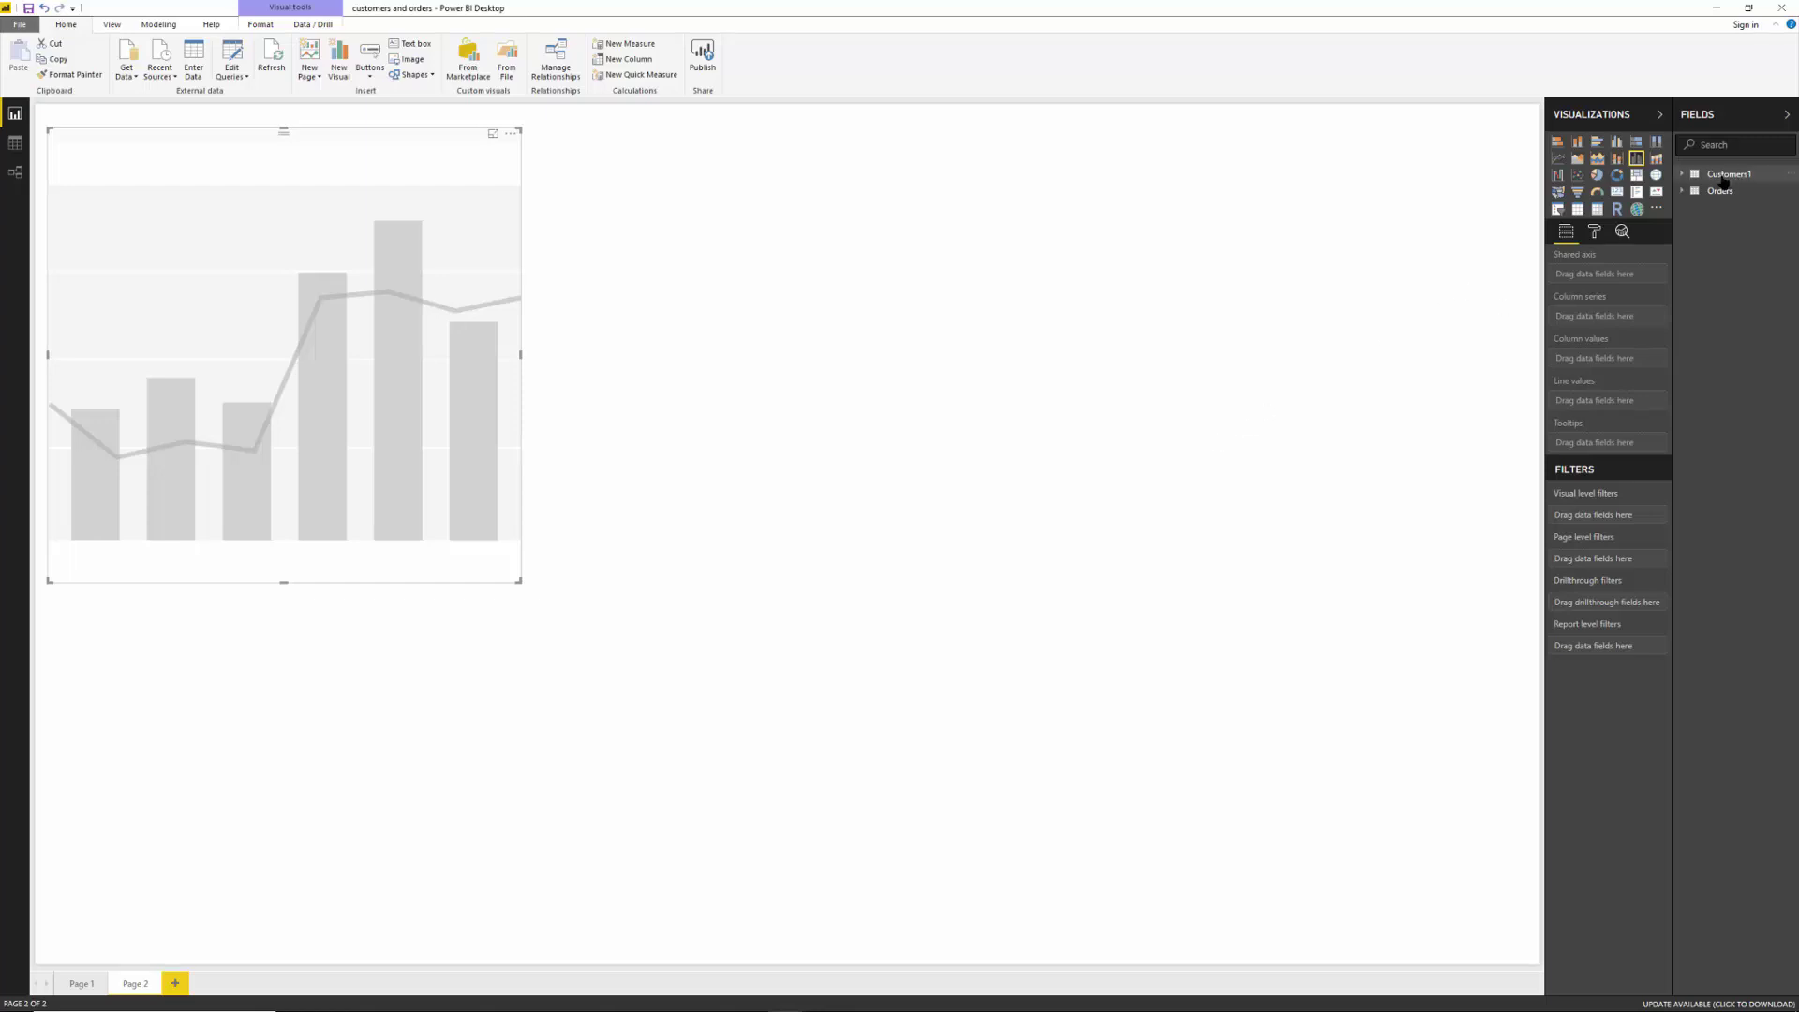
click(1683, 175)
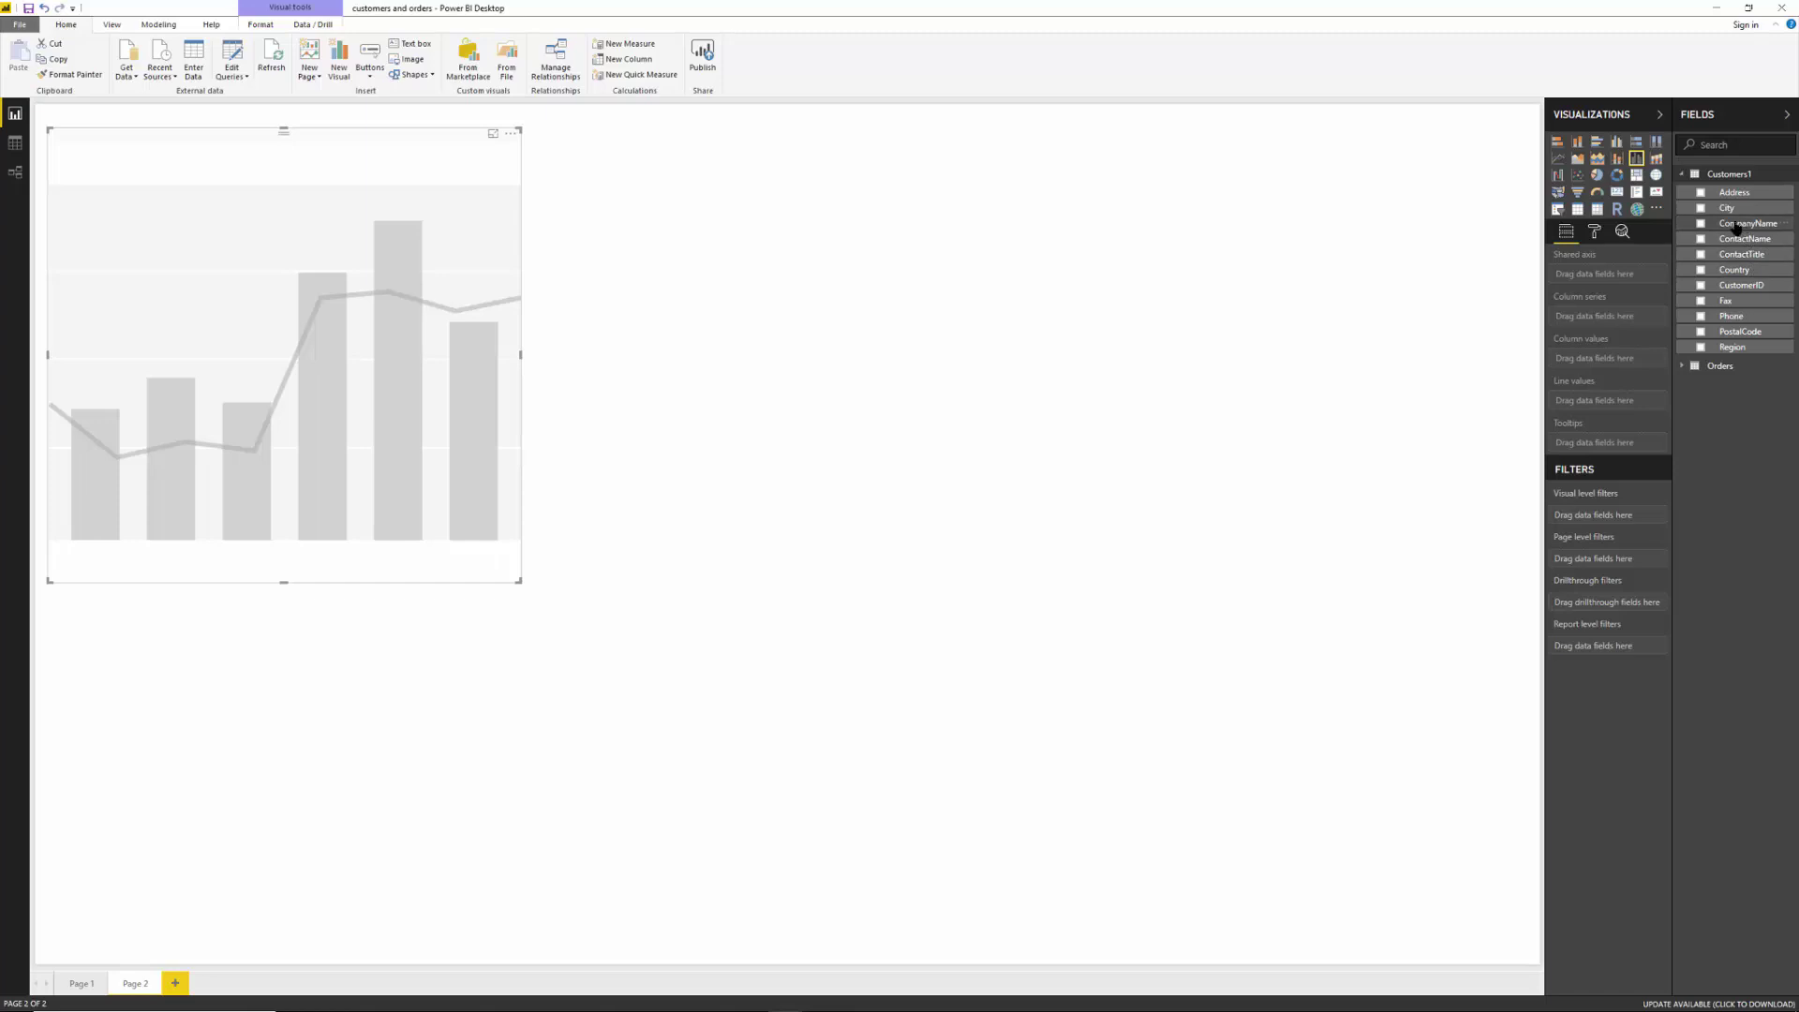
drag(1745, 226, 1631, 276)
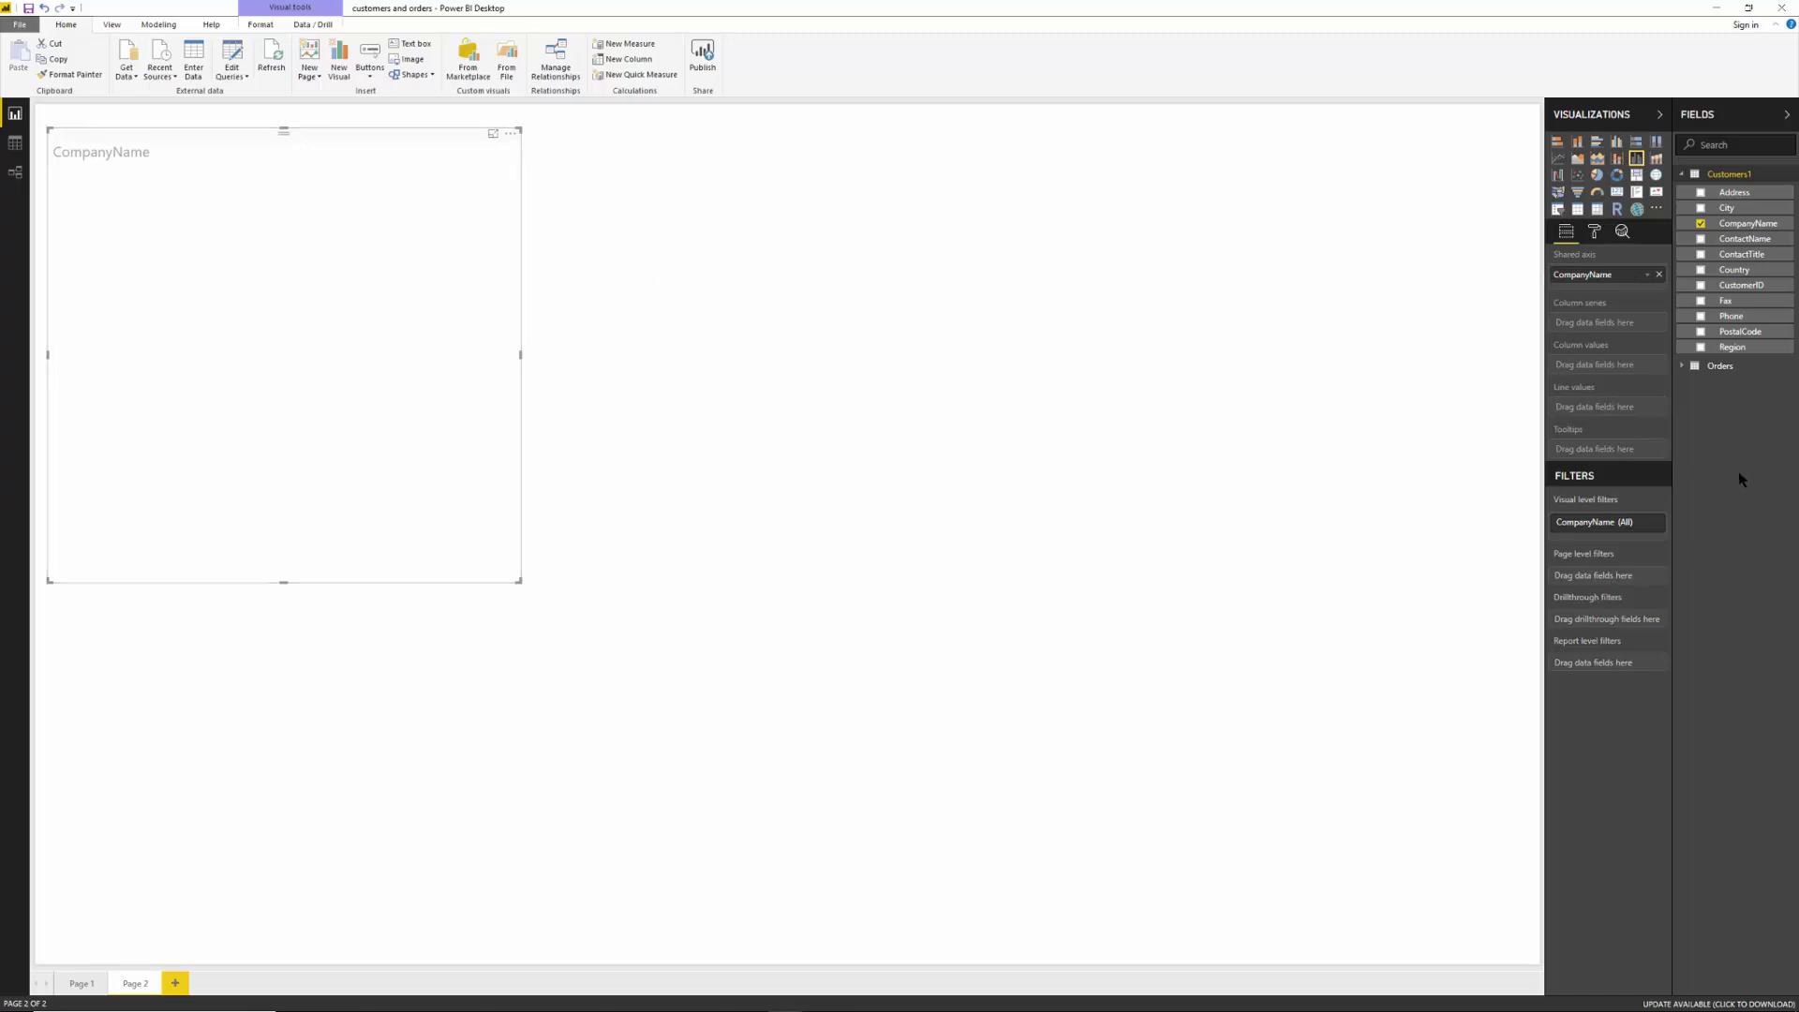
click(1692, 373)
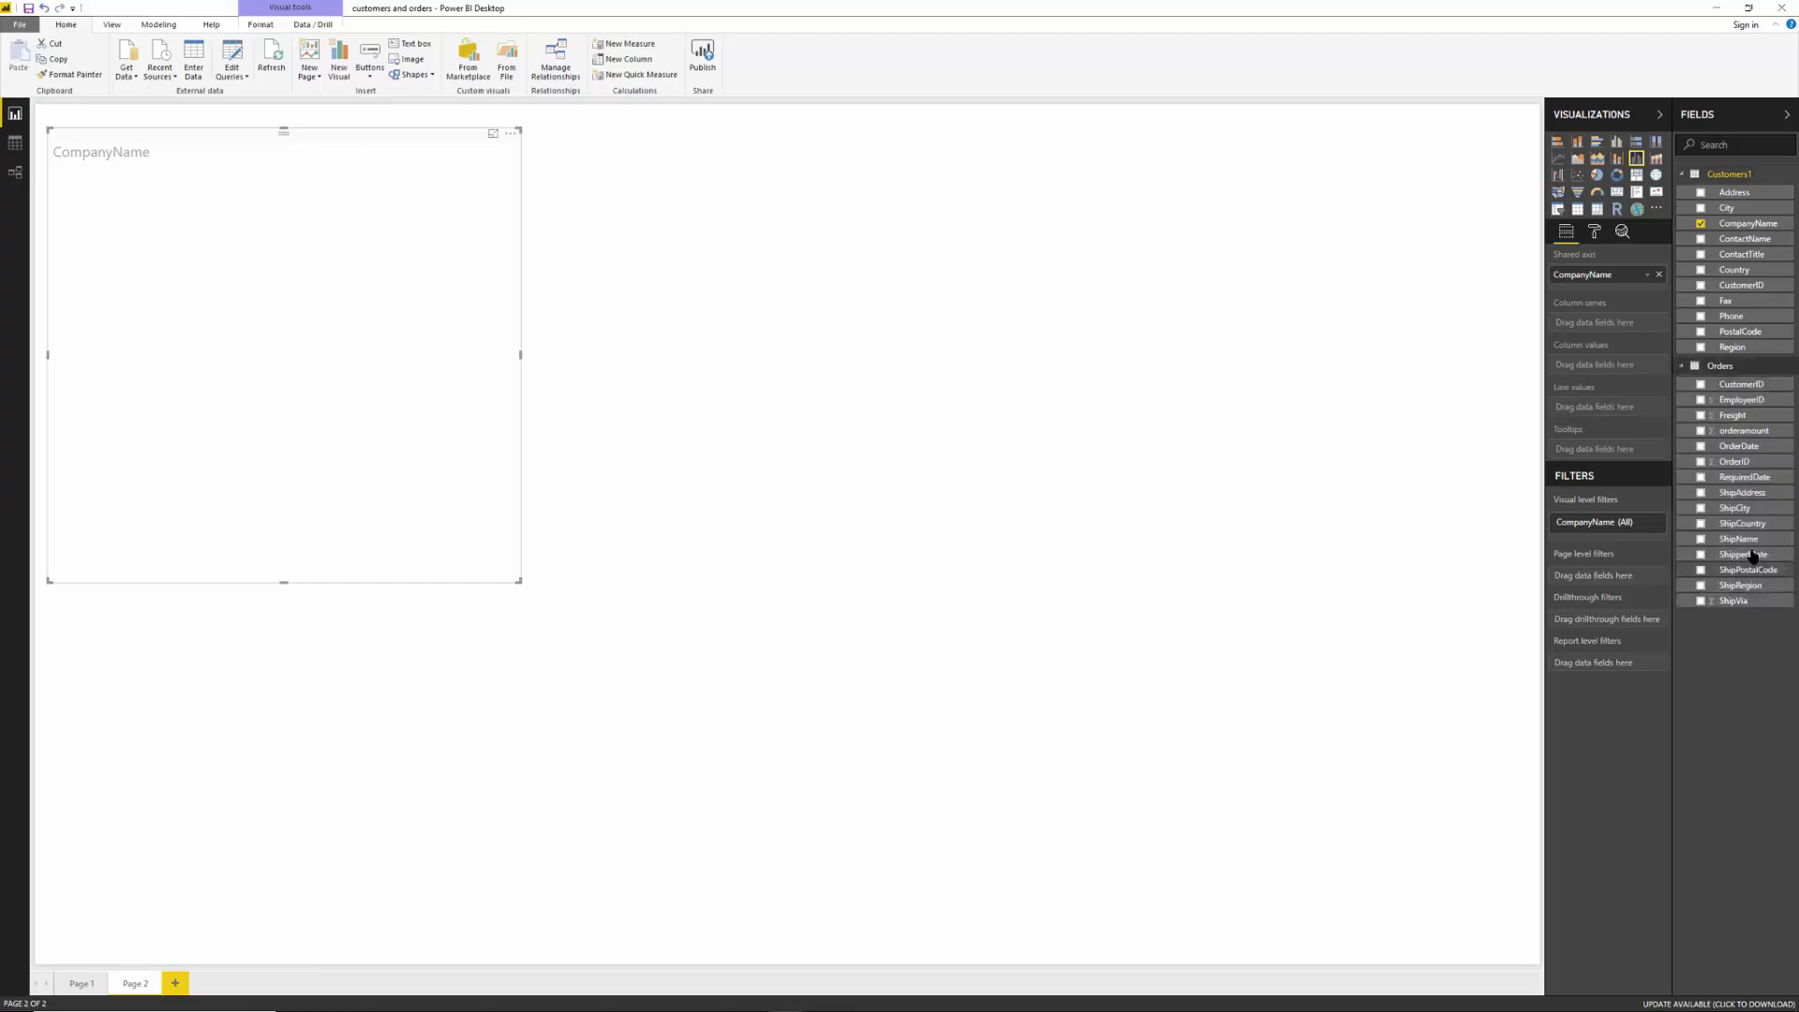
drag(1741, 433, 1619, 372)
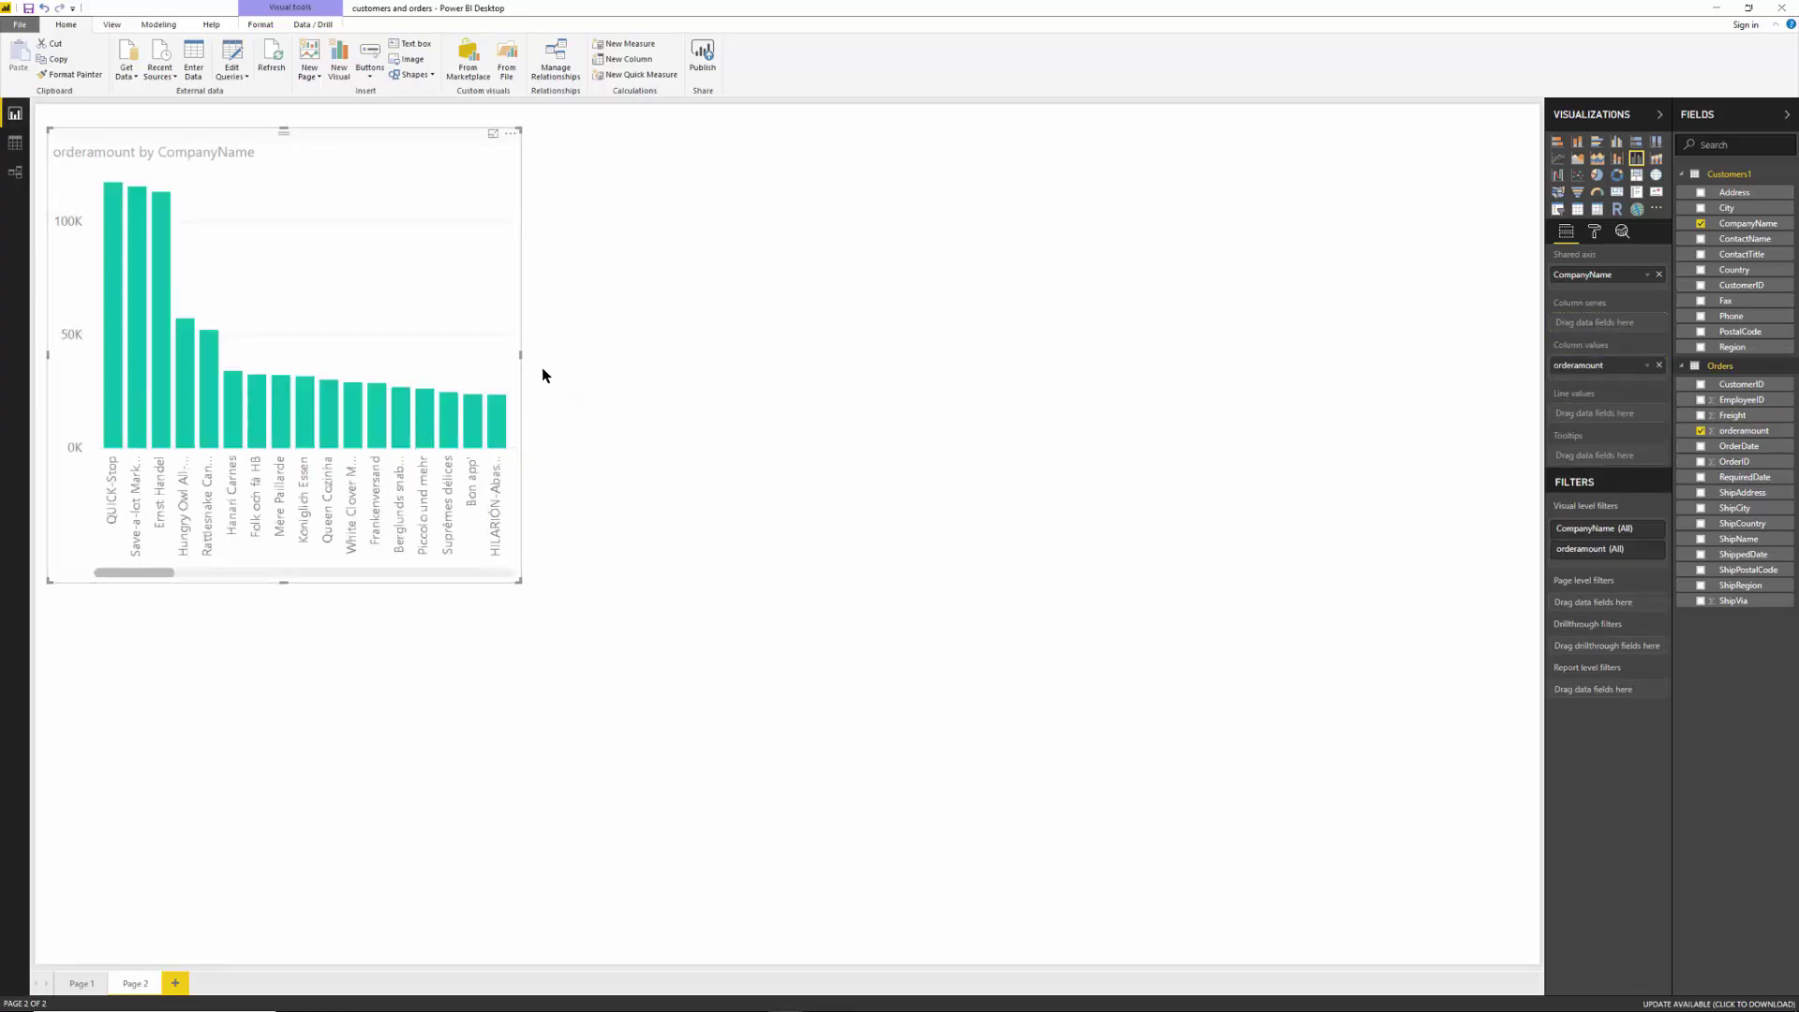
Stretch the chart wider across the page and turn Data labels on.
drag(521, 356, 751, 365)
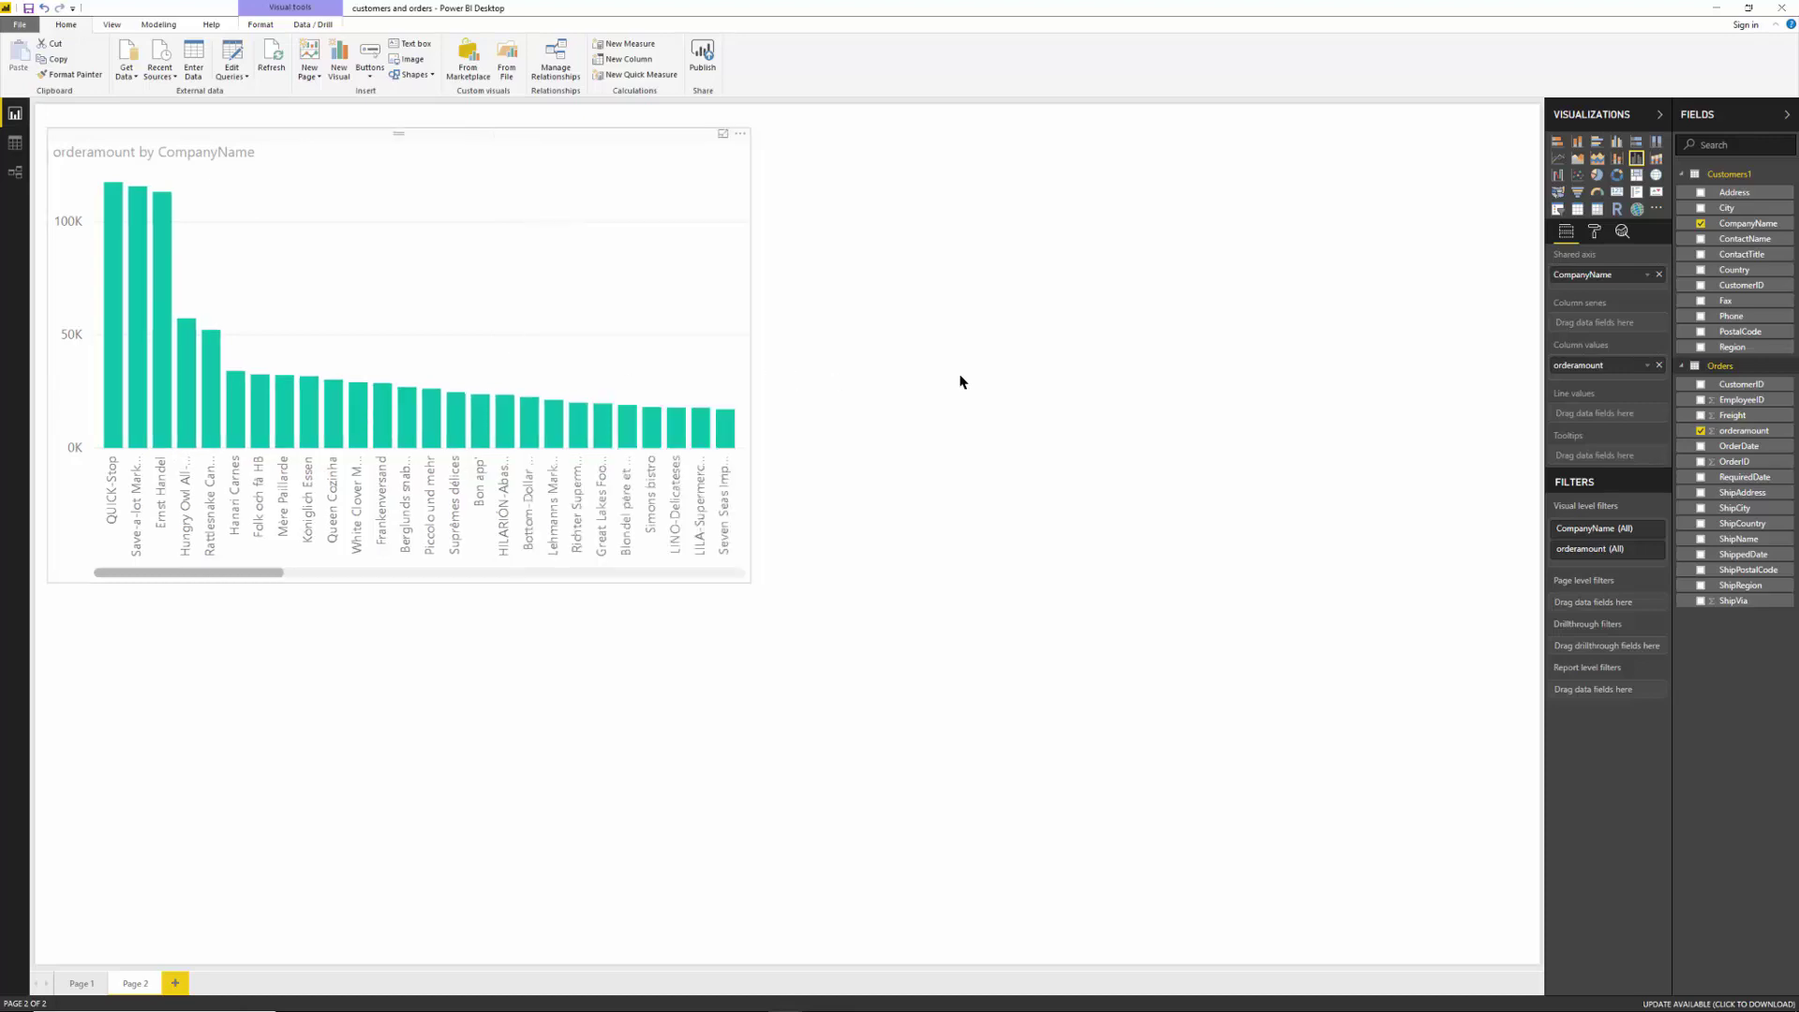
drag(959, 381, 1218, 379)
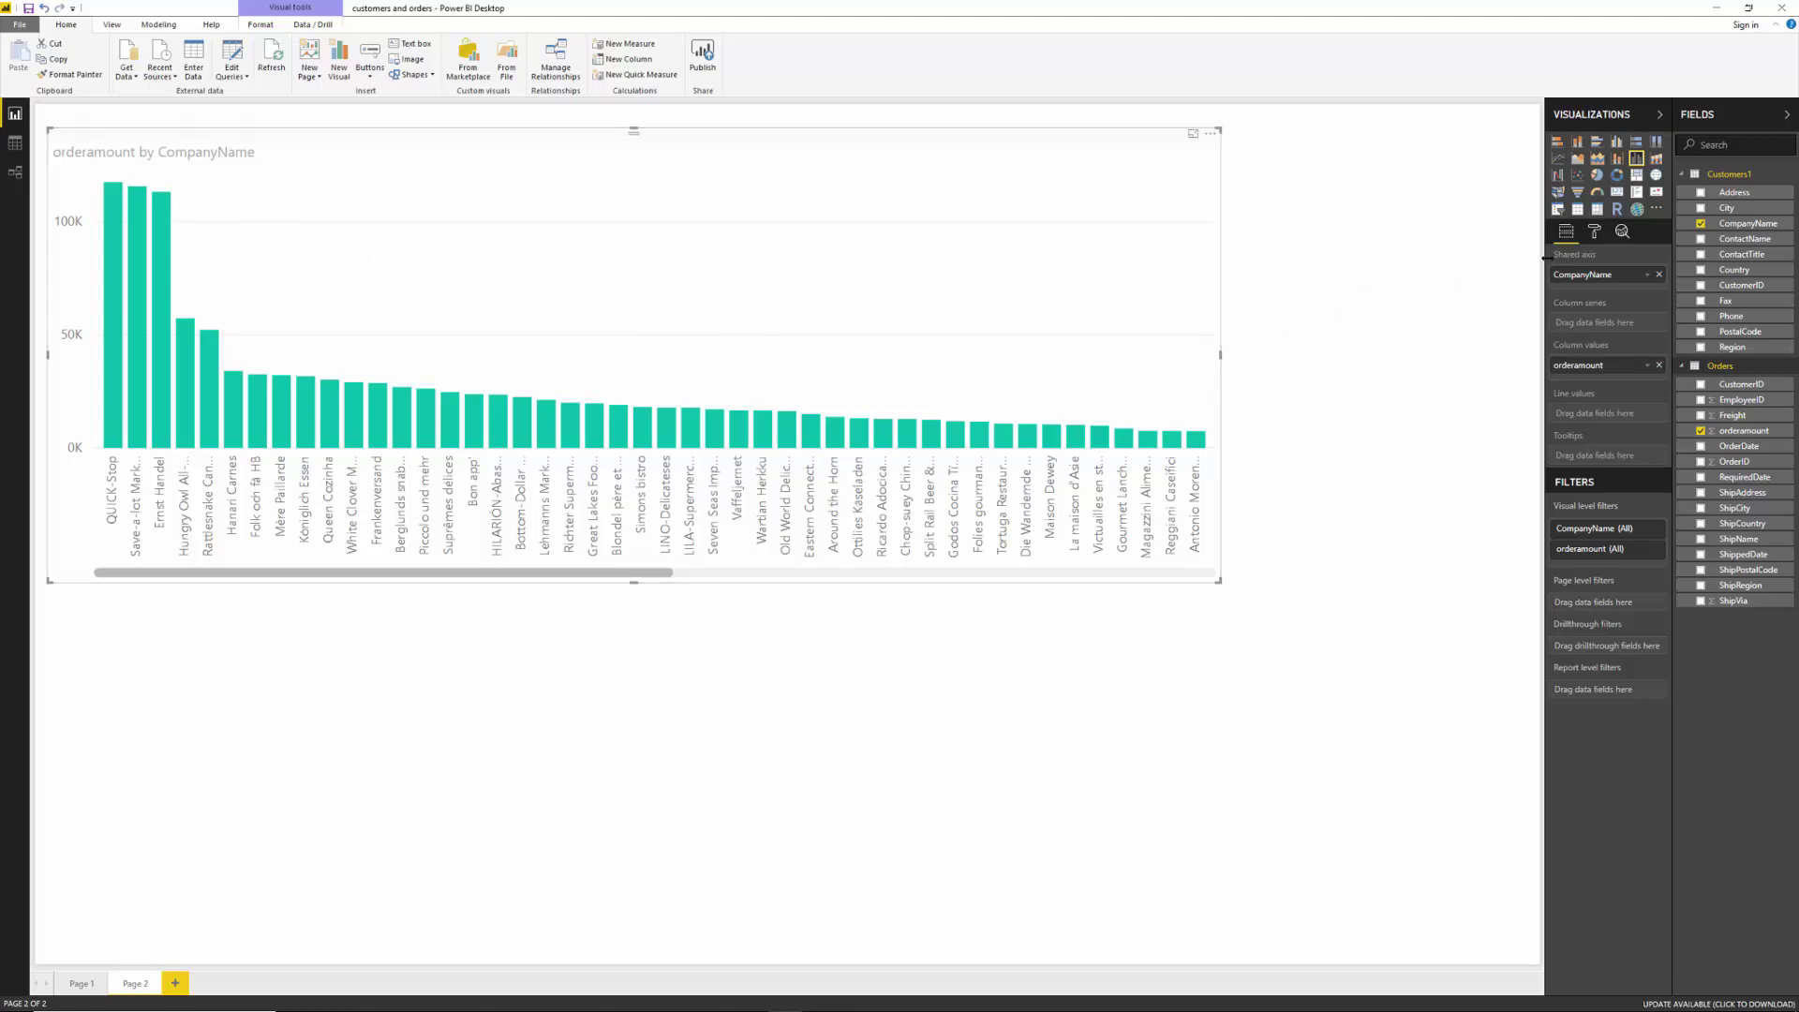
click(1595, 232)
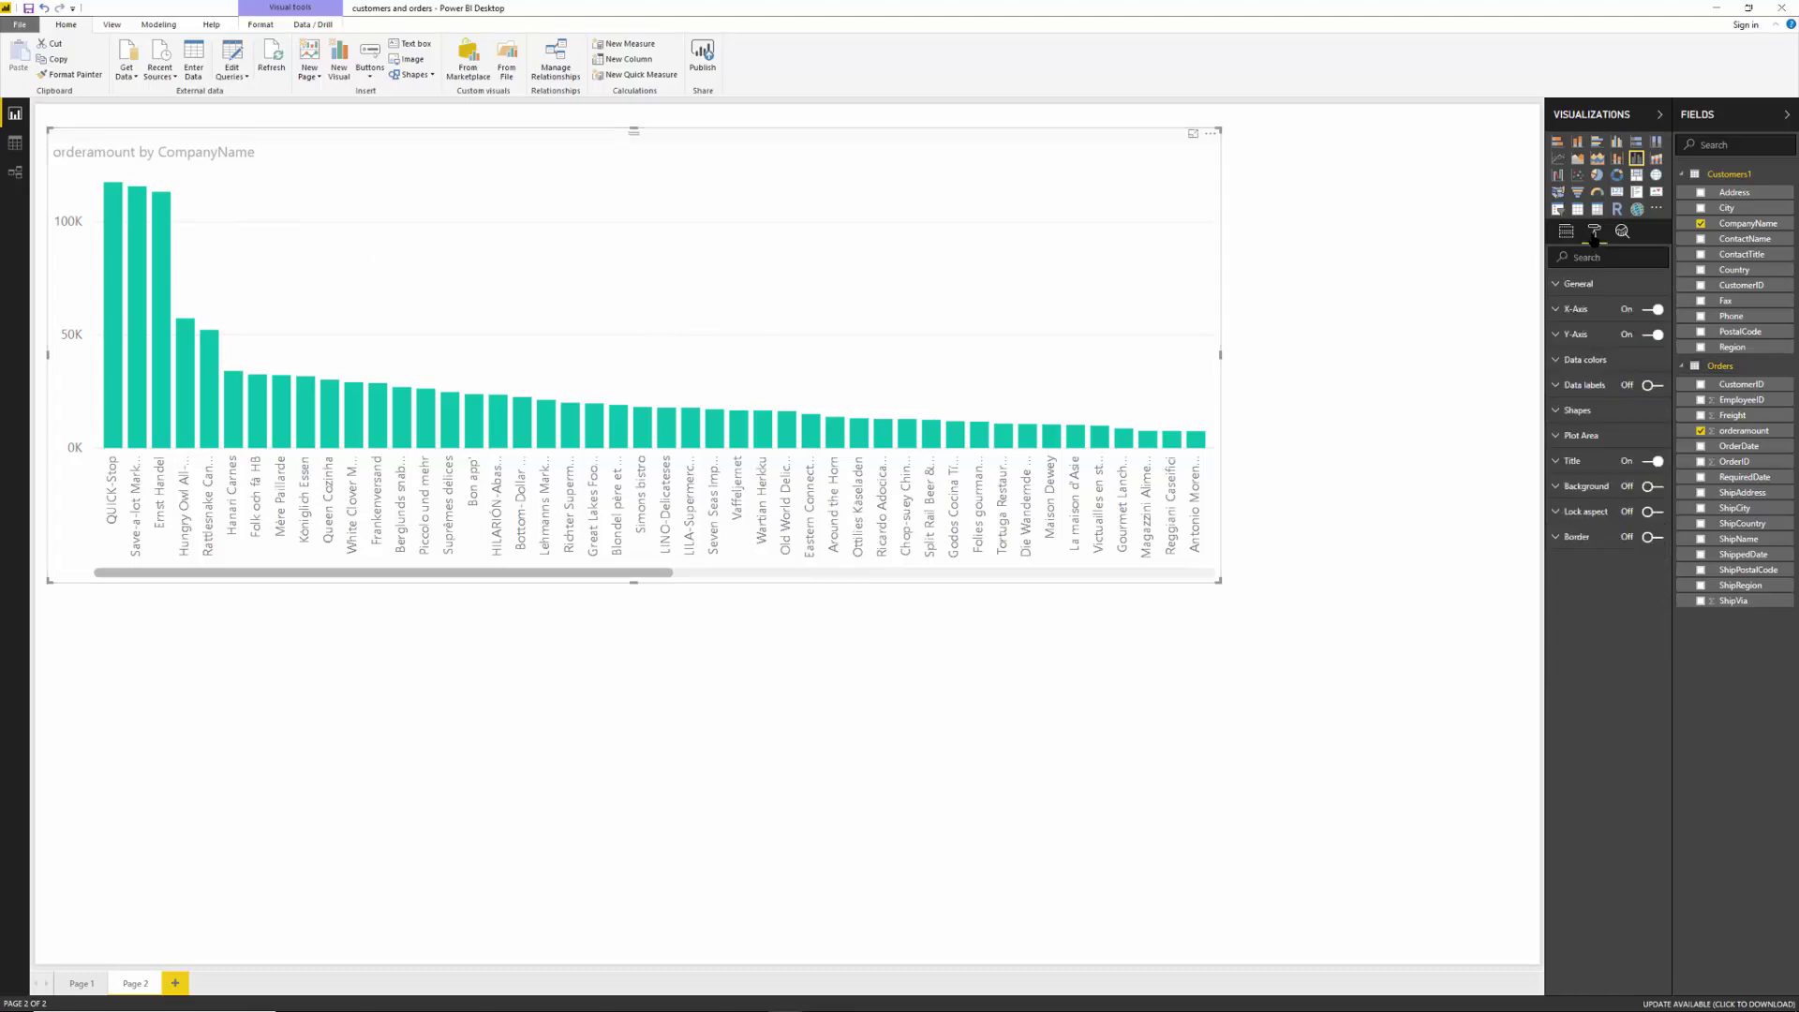
click(1648, 387)
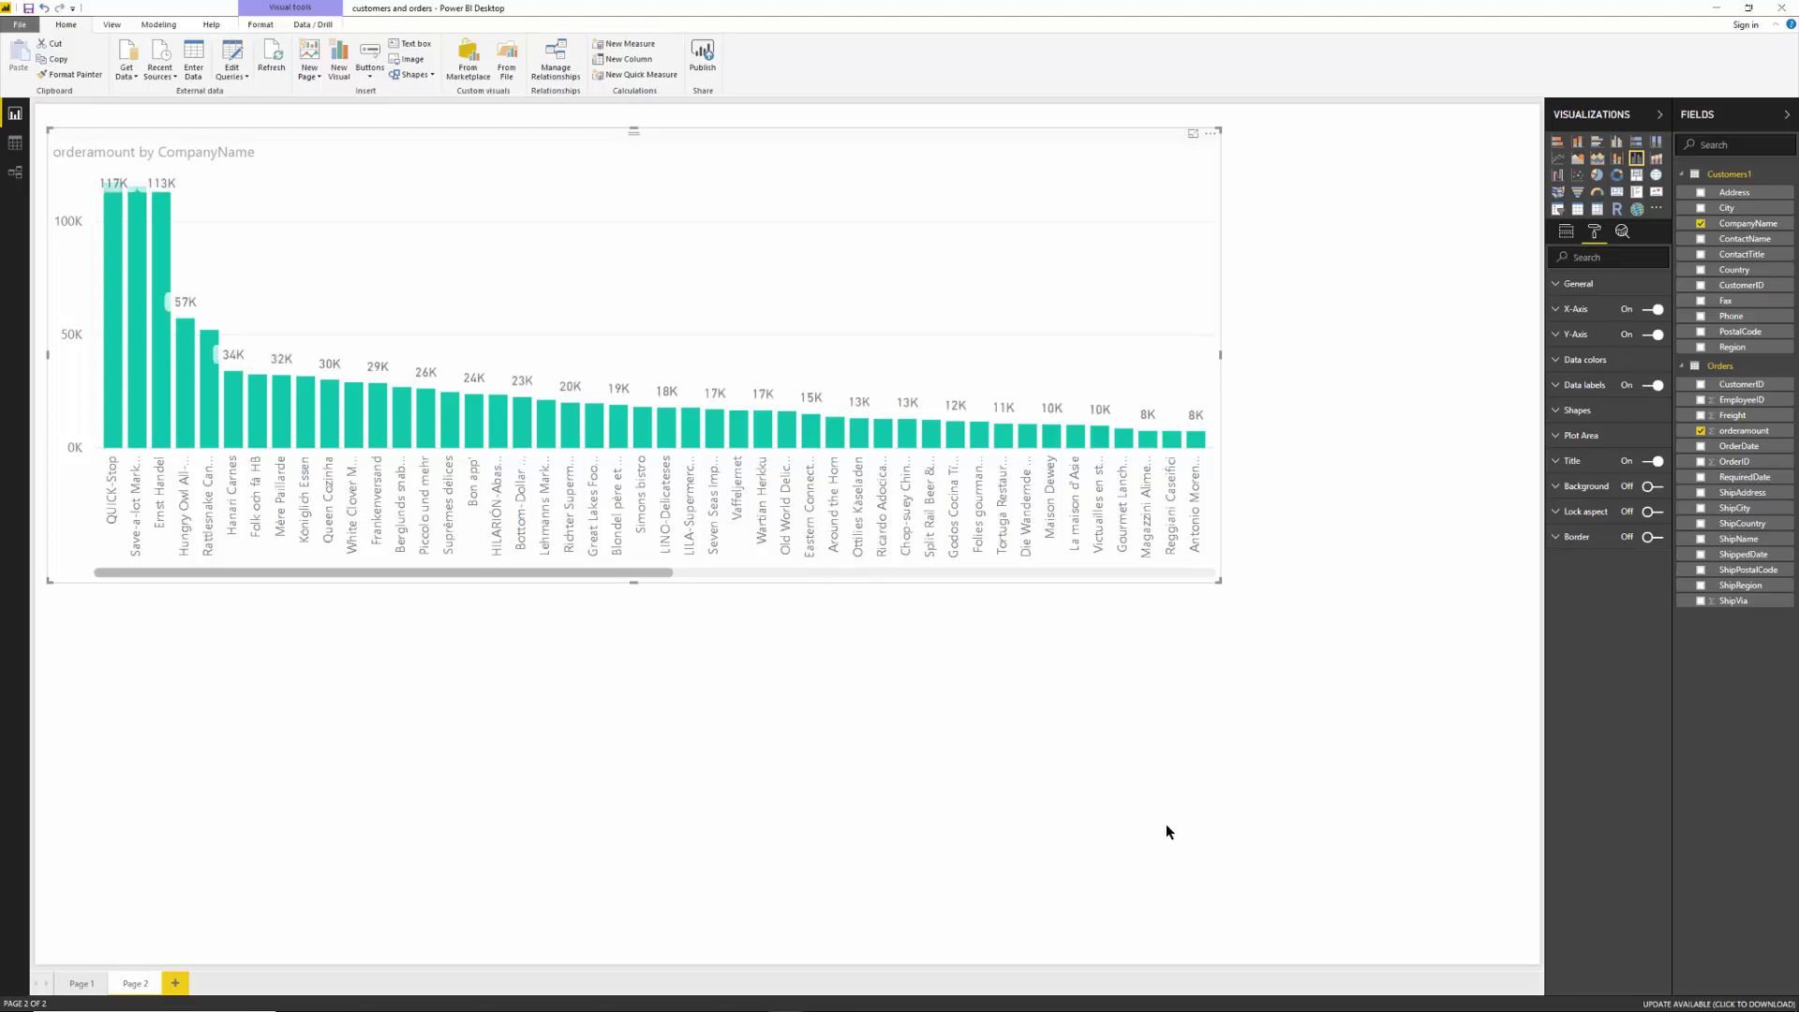
click(1566, 233)
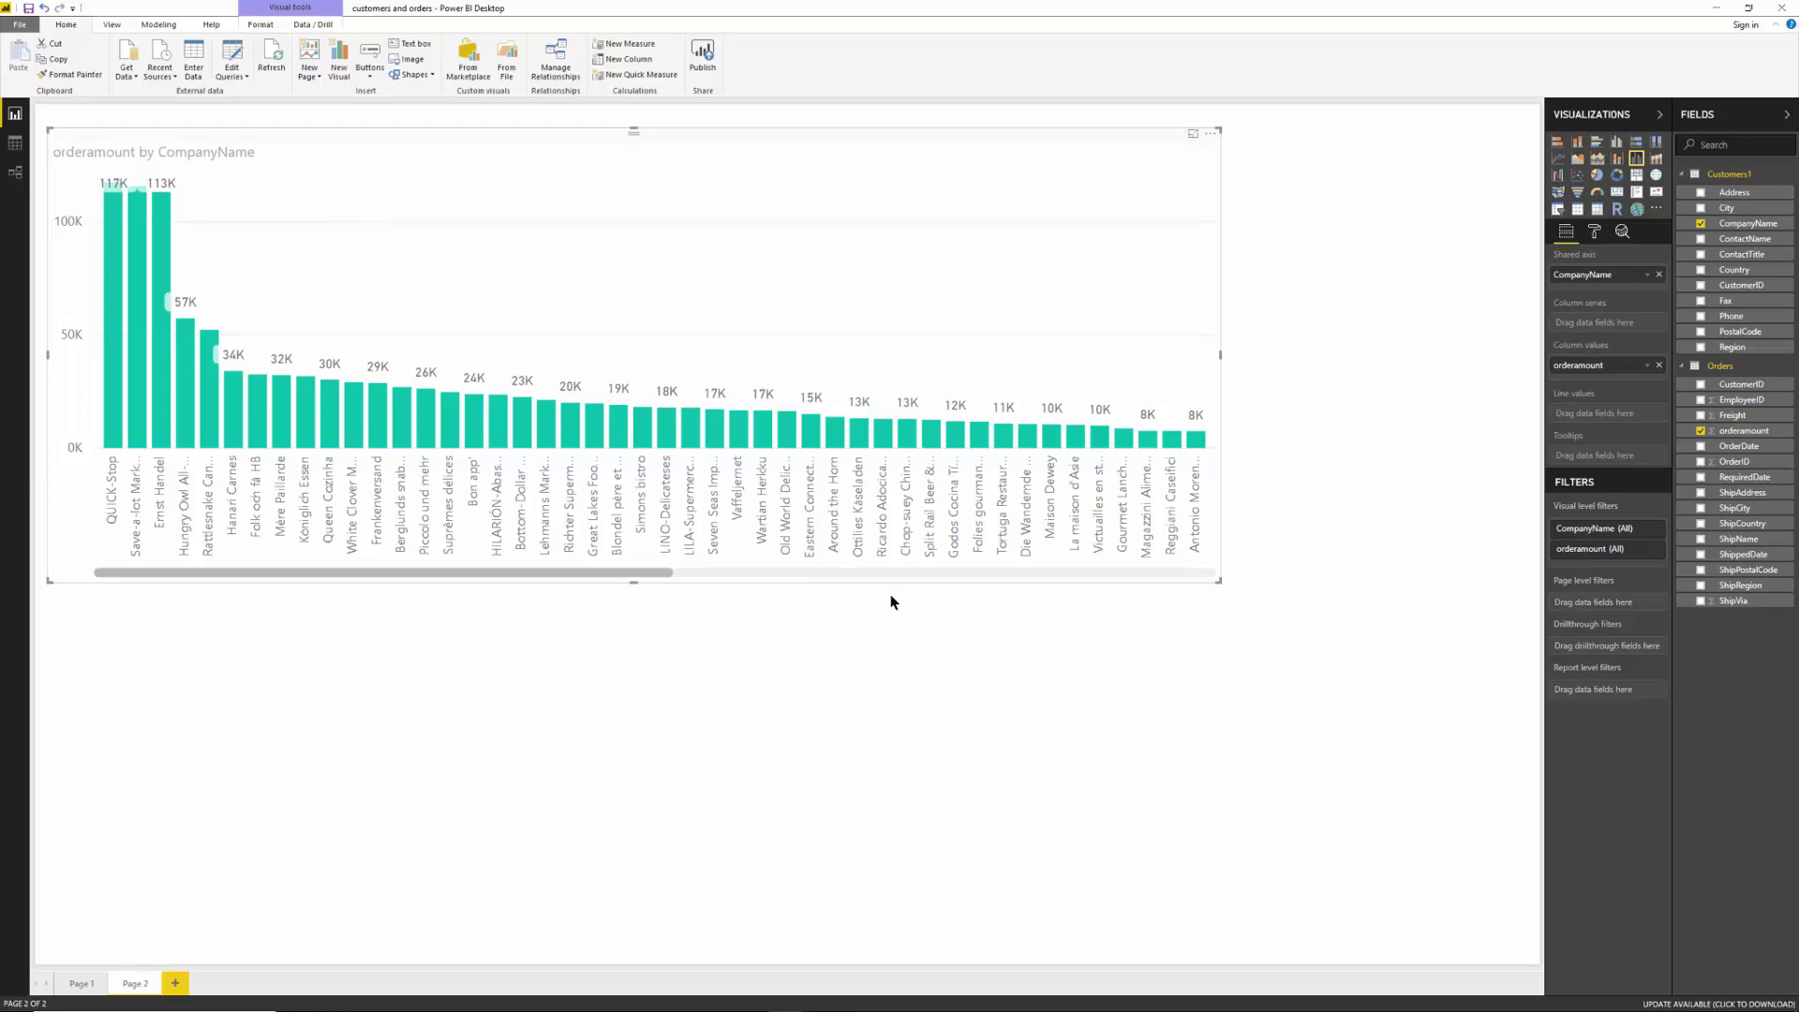
Replace CompanyName with Country on the chart's shared axis.
click(1659, 274)
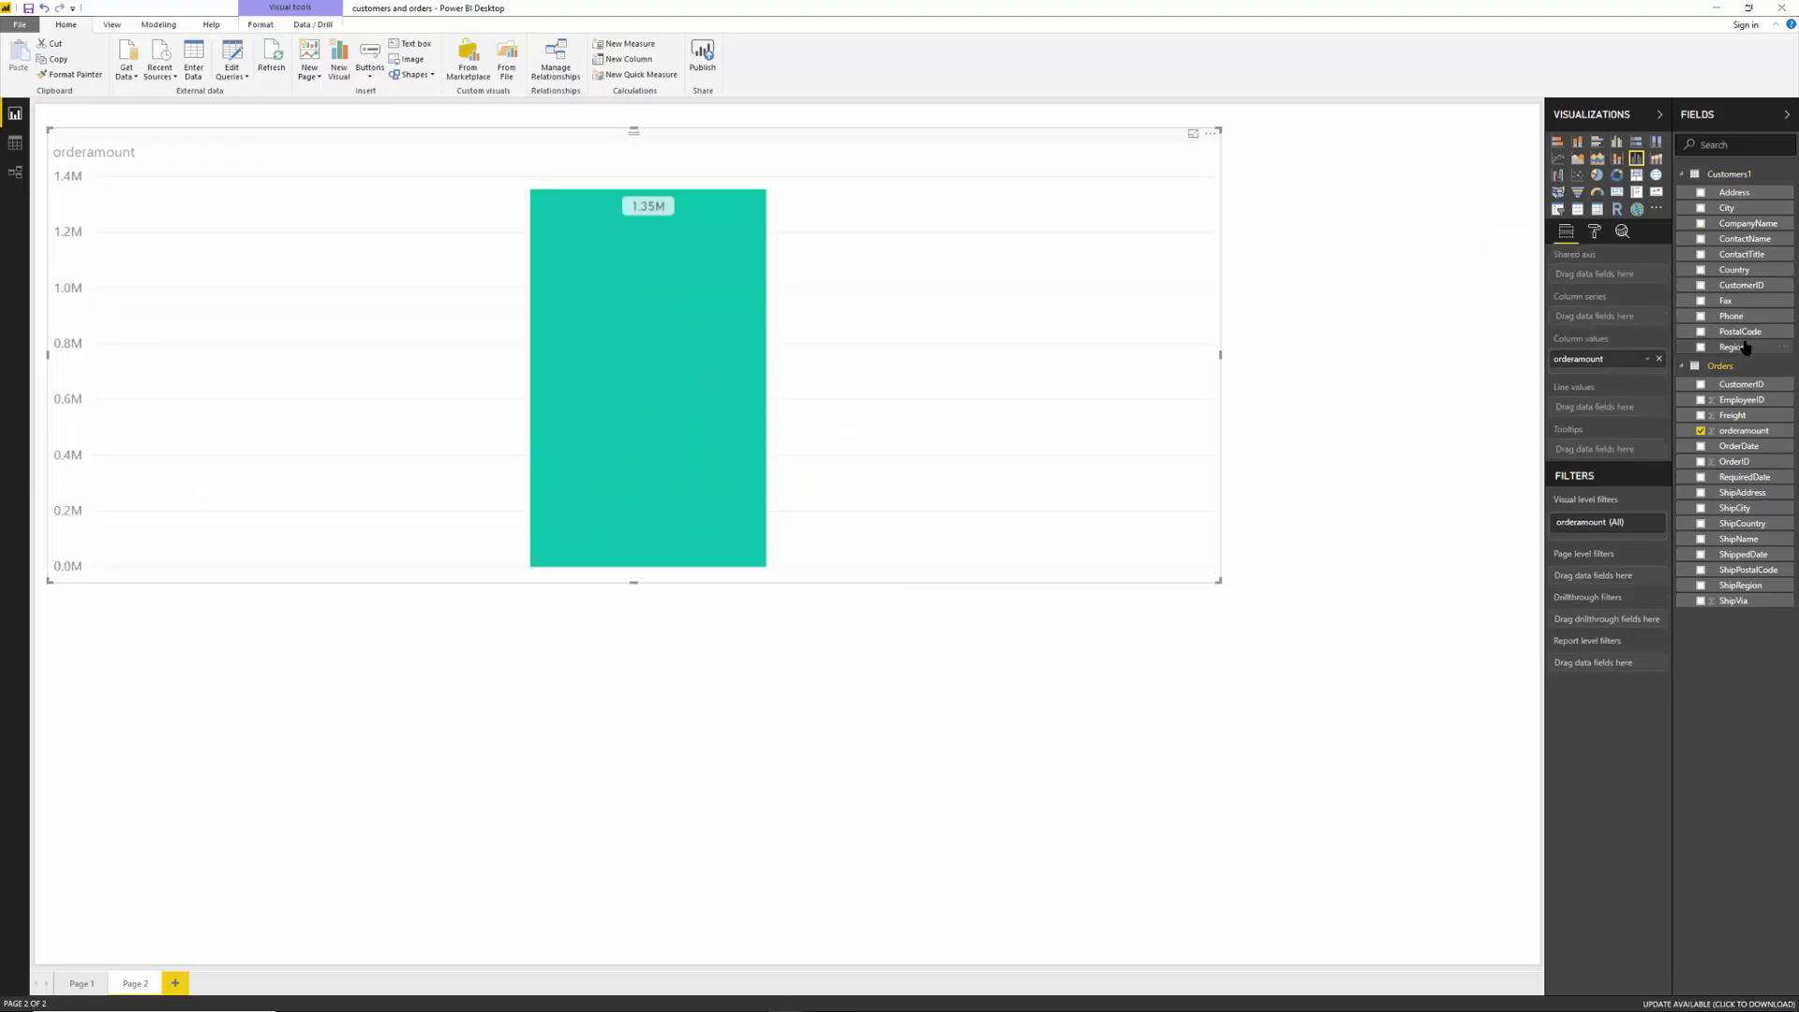
drag(1736, 271, 1616, 277)
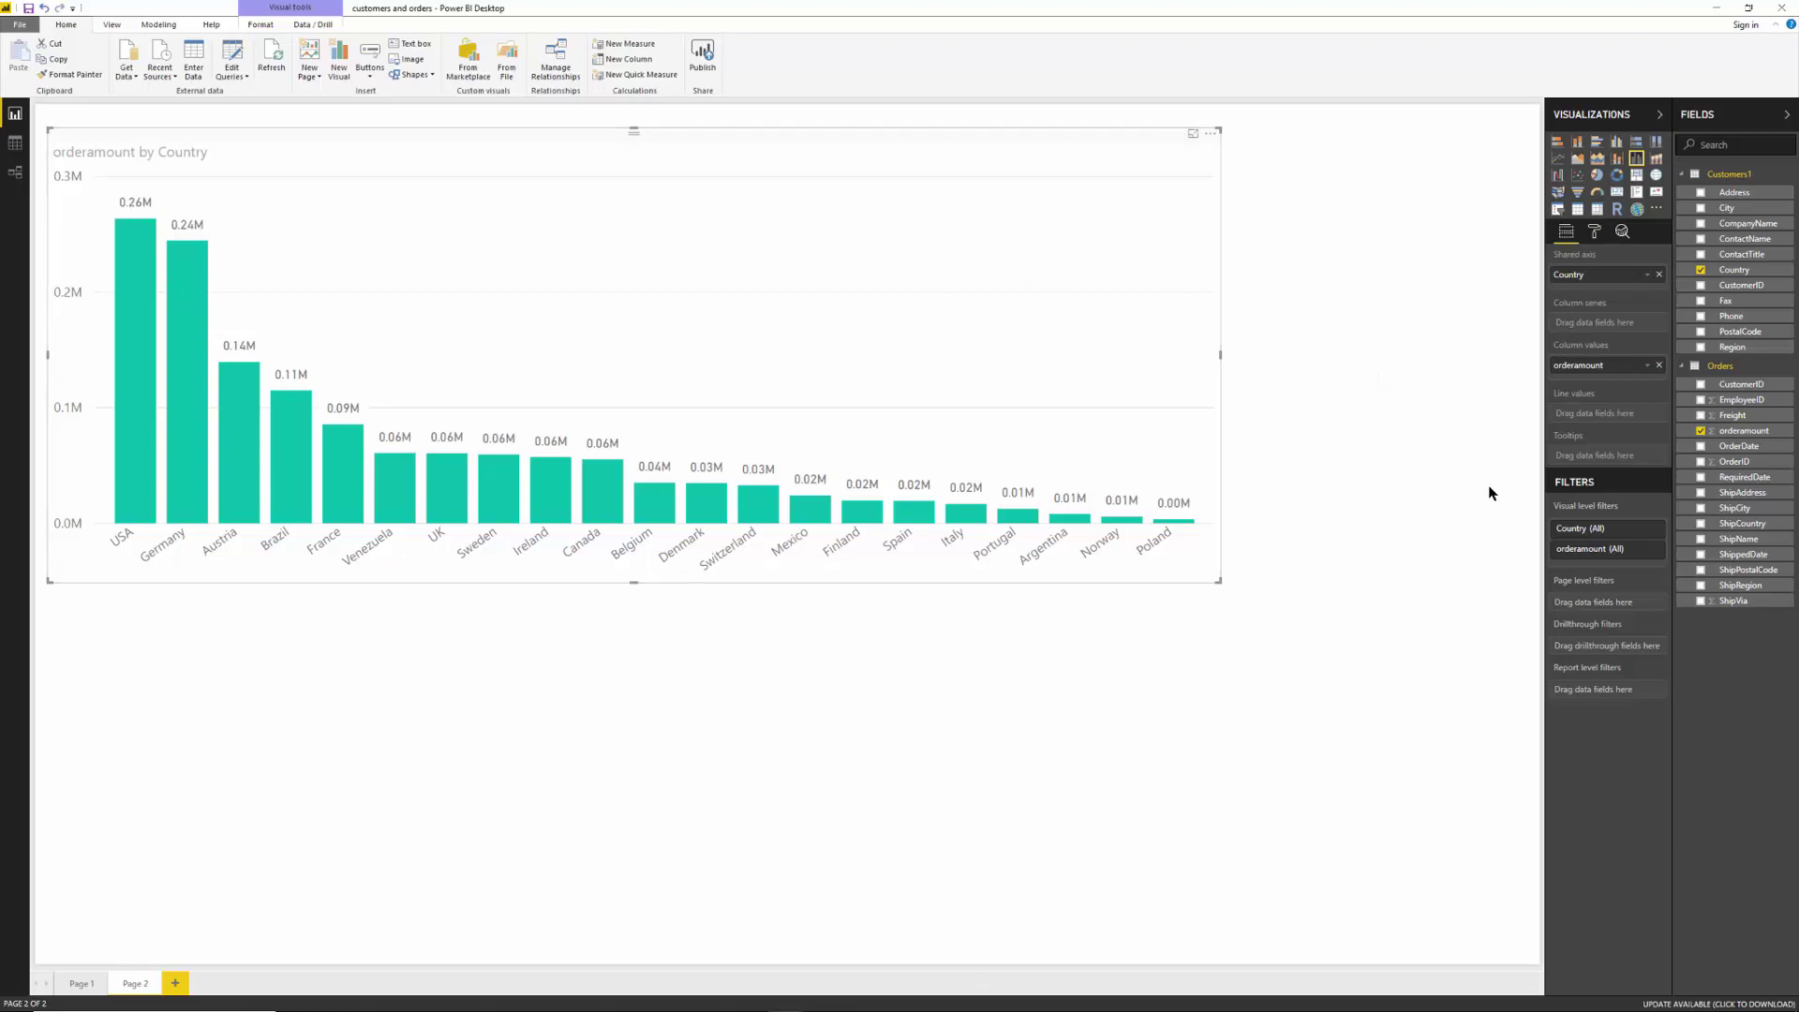
Set the chart's data label display units to Thousands, then return to the field wells.
click(1595, 231)
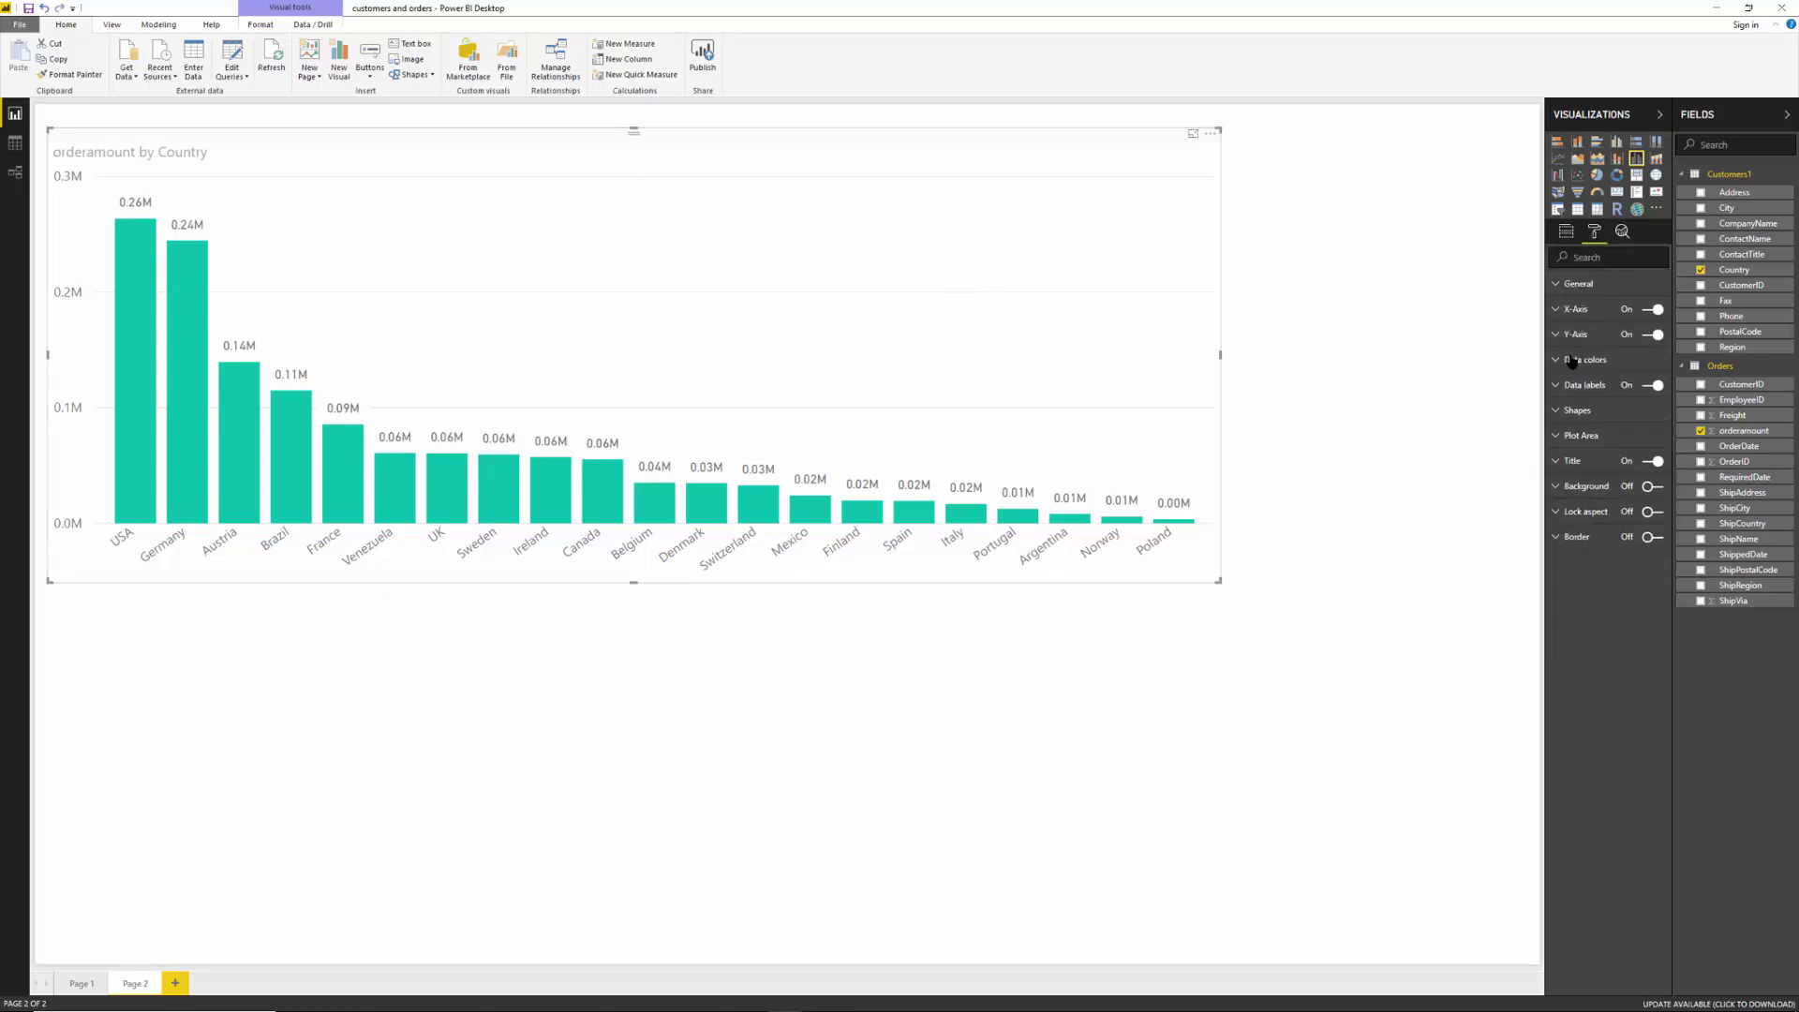
click(1558, 386)
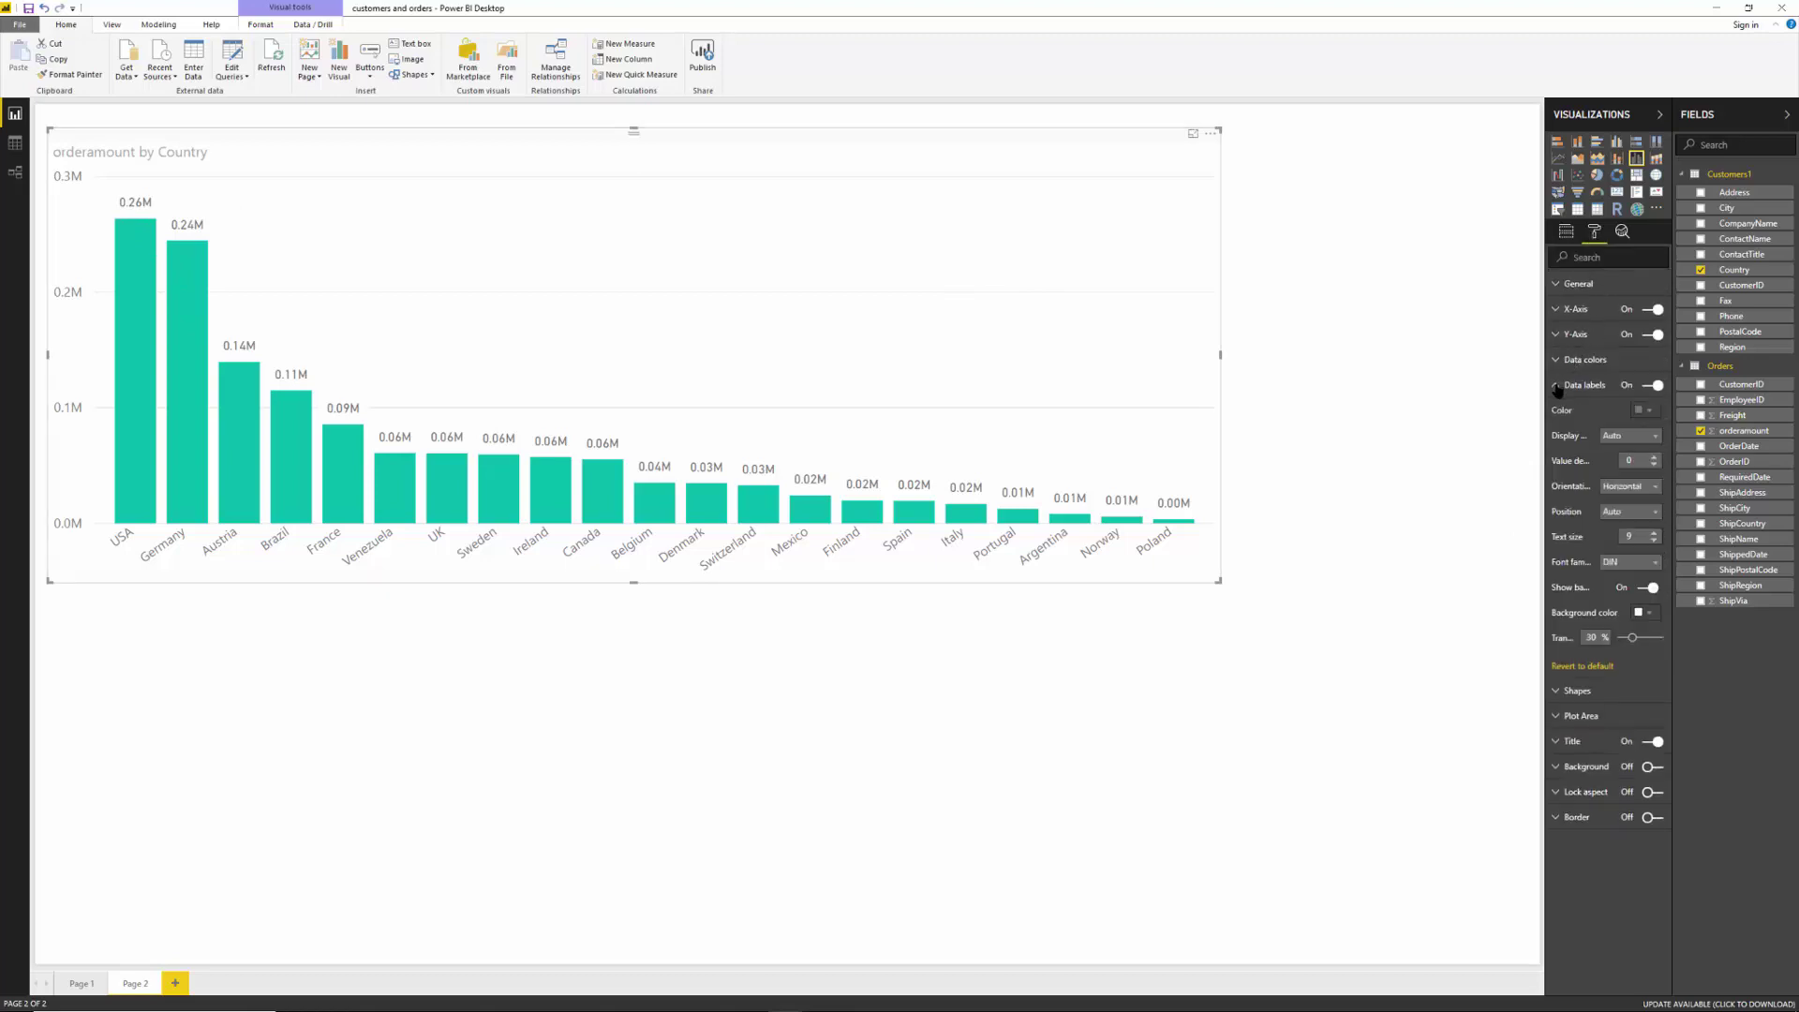
click(1655, 438)
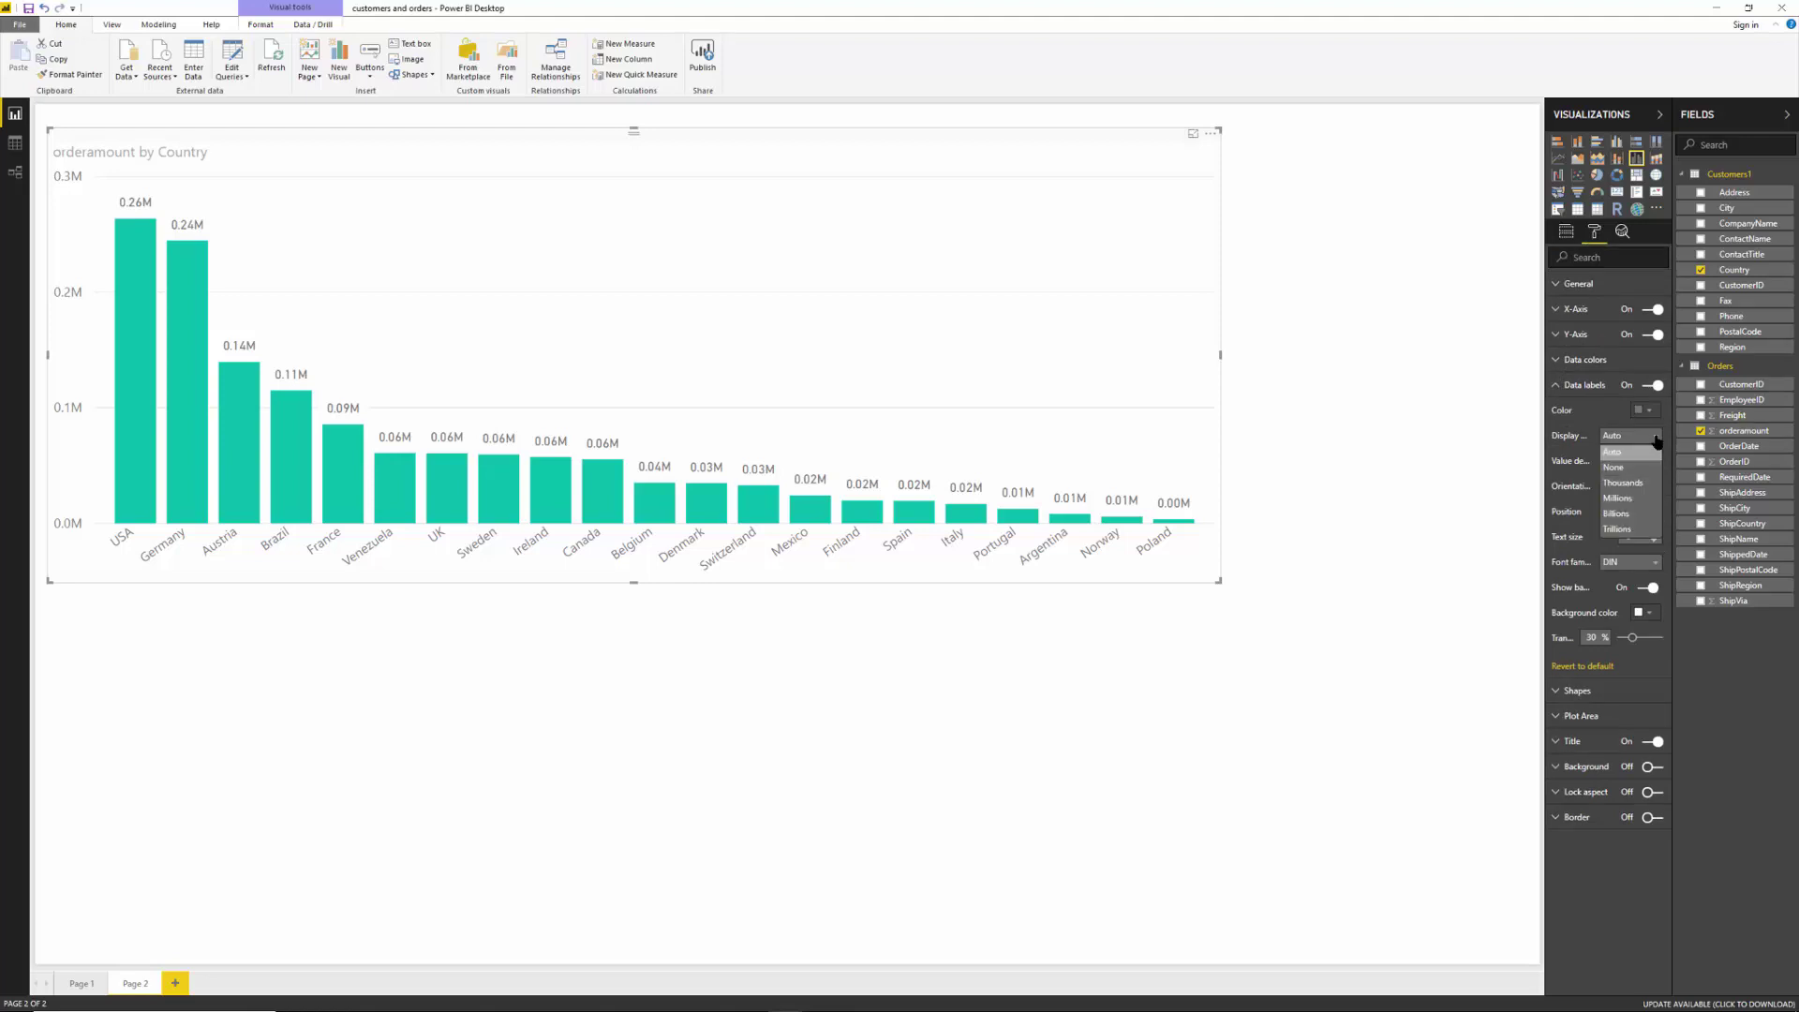
click(1623, 484)
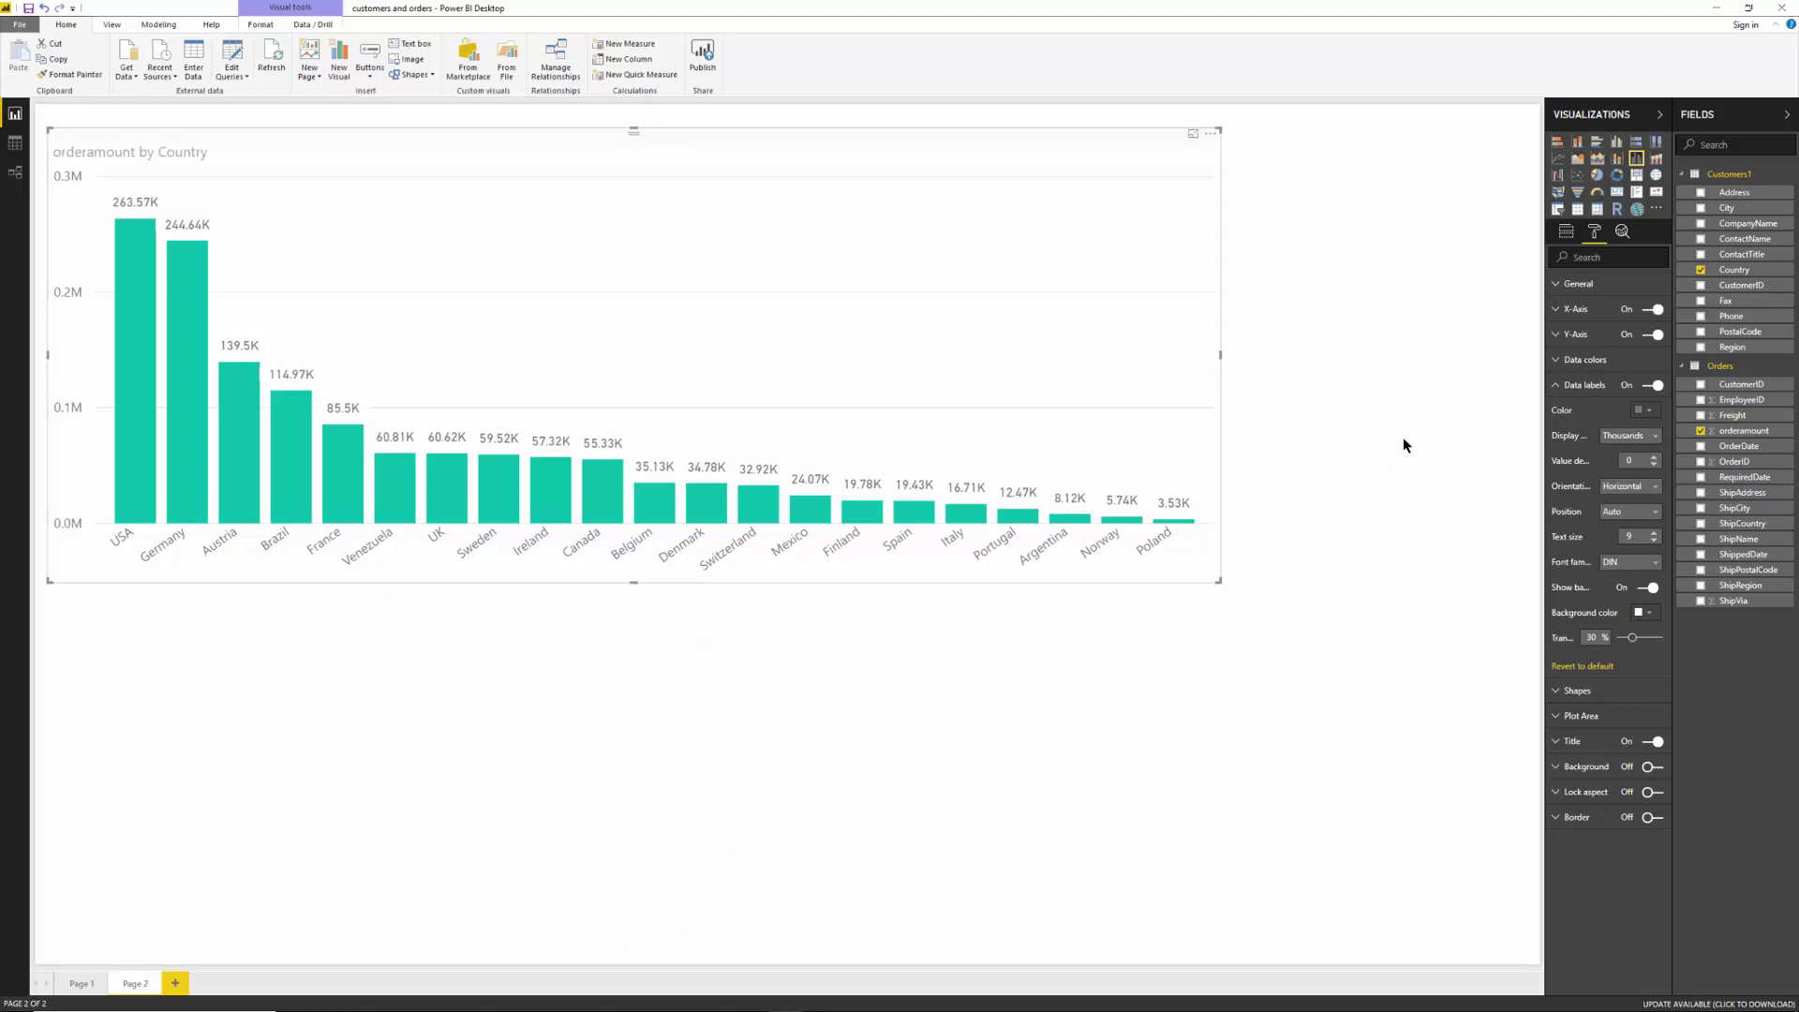
click(1566, 232)
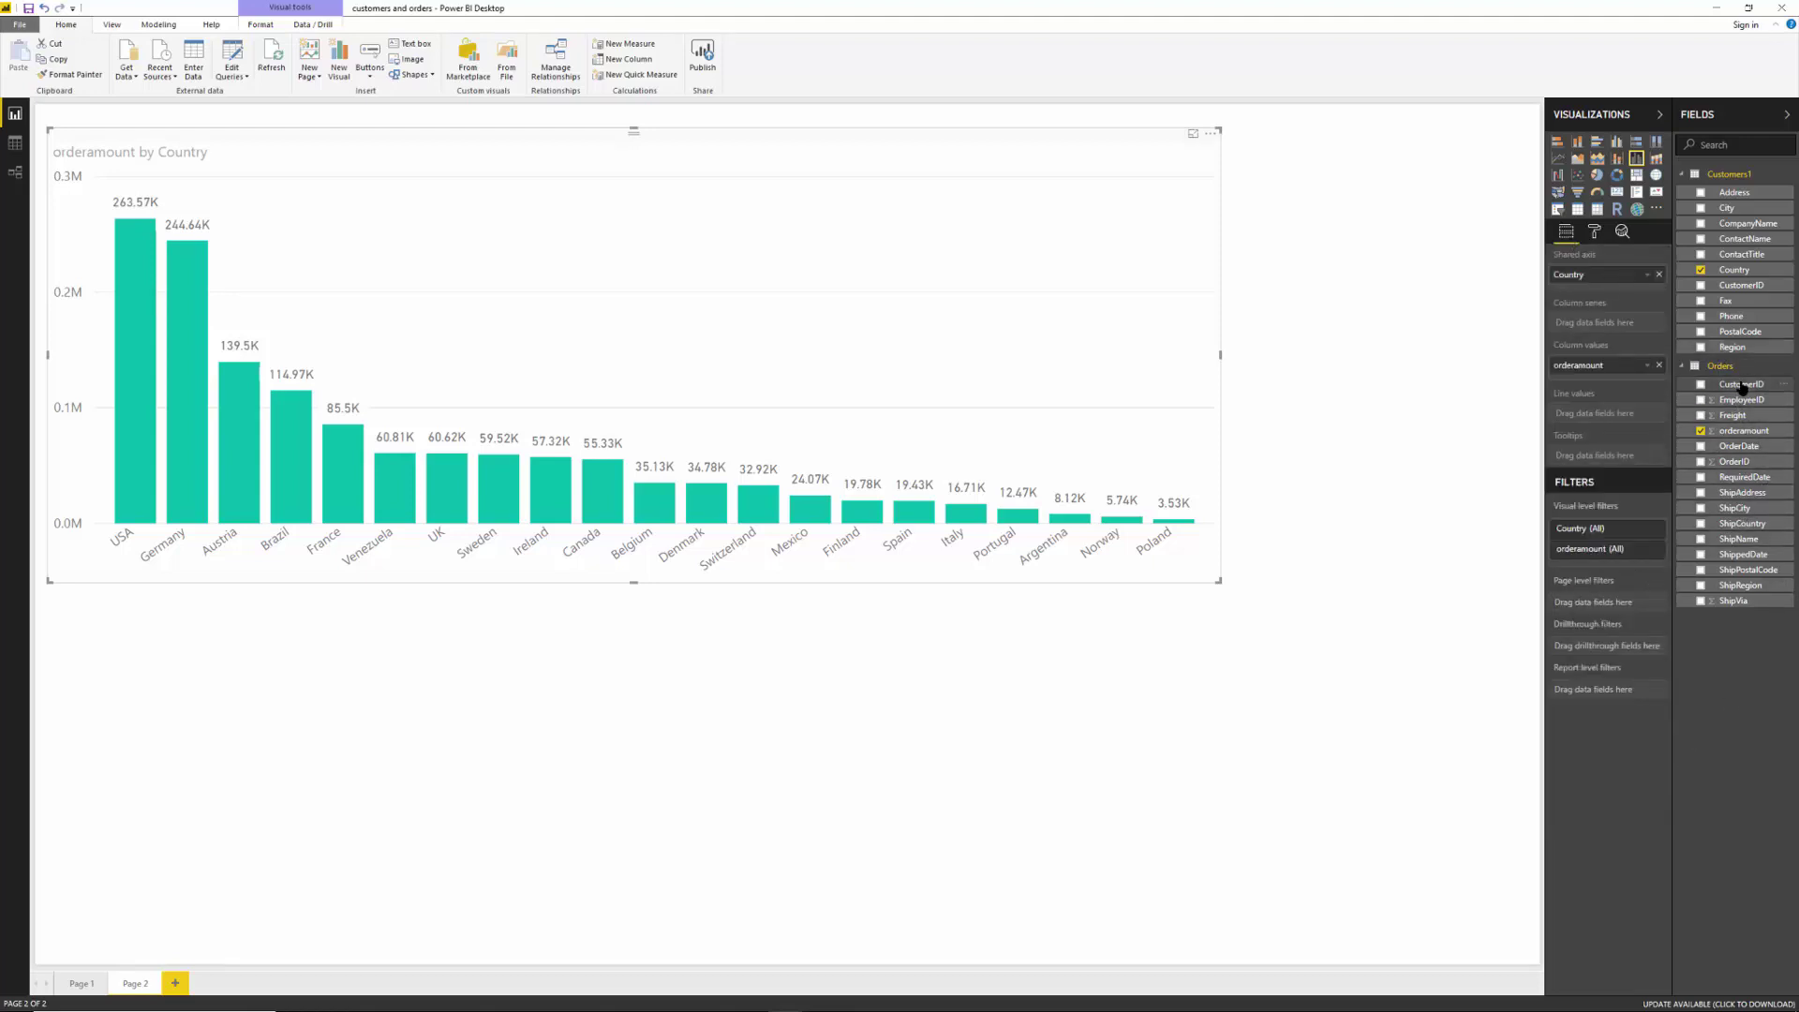
Add Count of CustomerID to the chart and move it into Line values.
drag(1741, 389, 1617, 383)
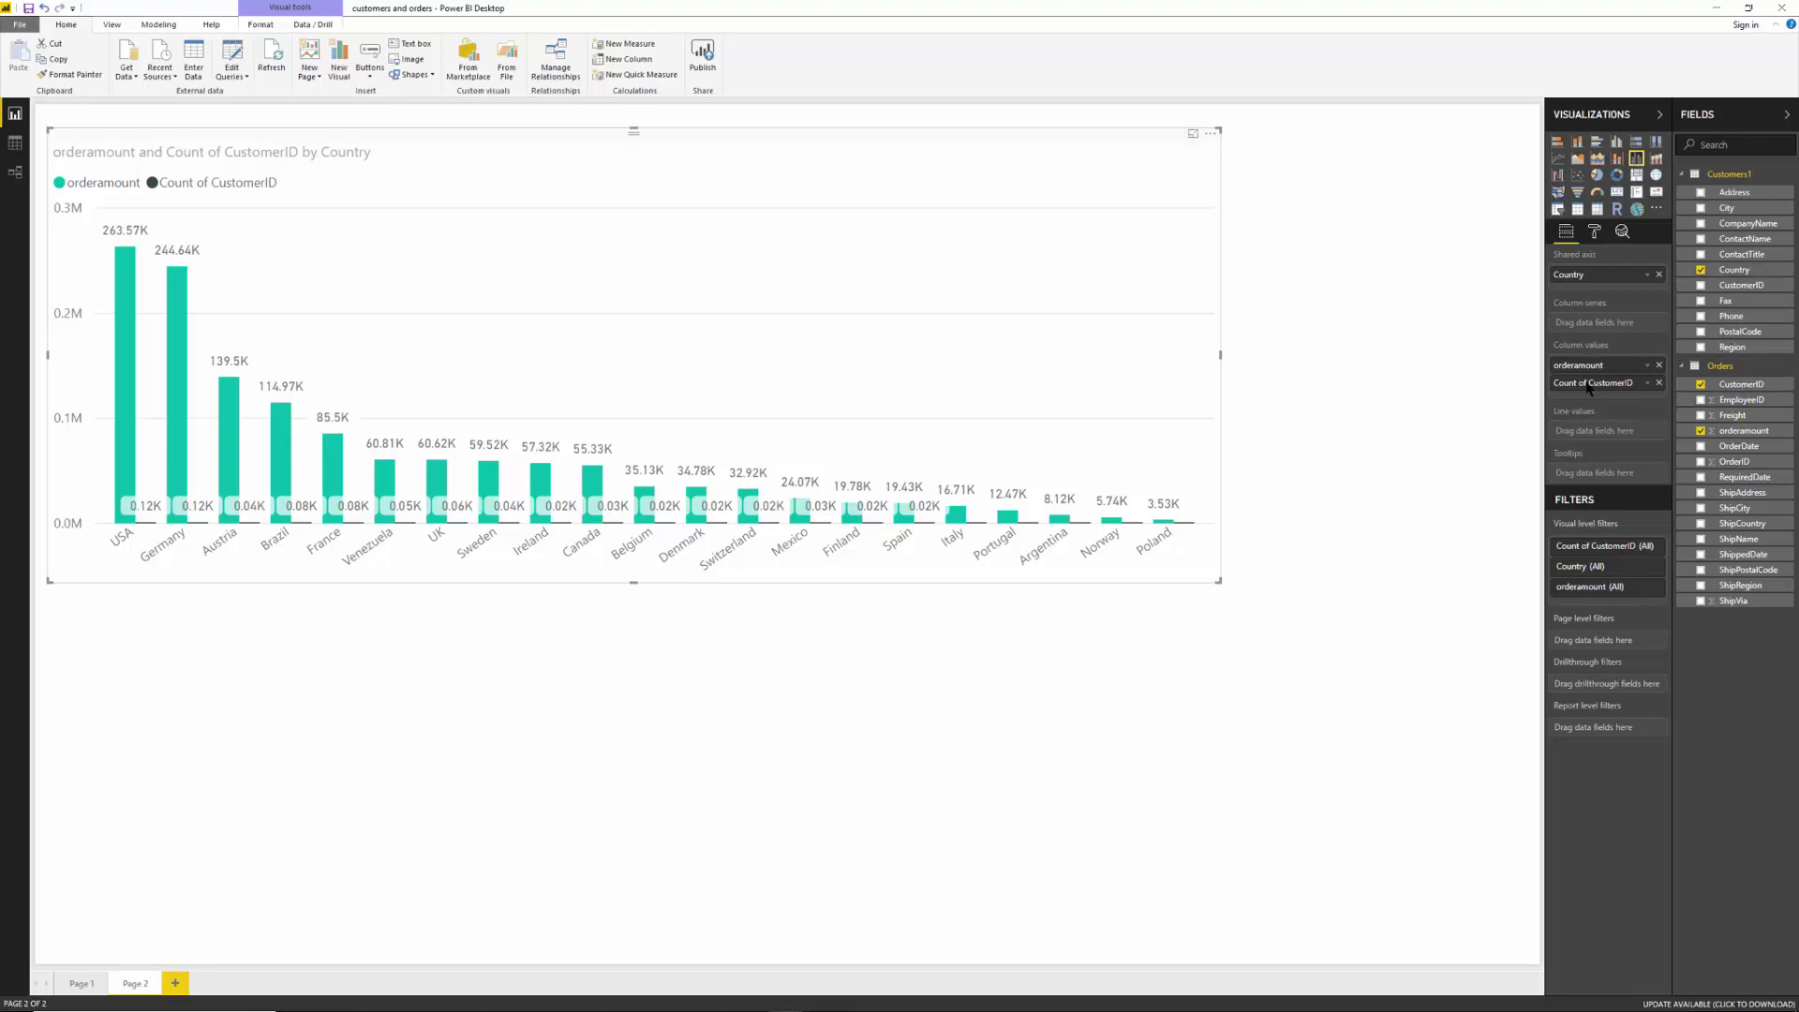
drag(1591, 386, 1593, 437)
drag(1591, 436, 1593, 437)
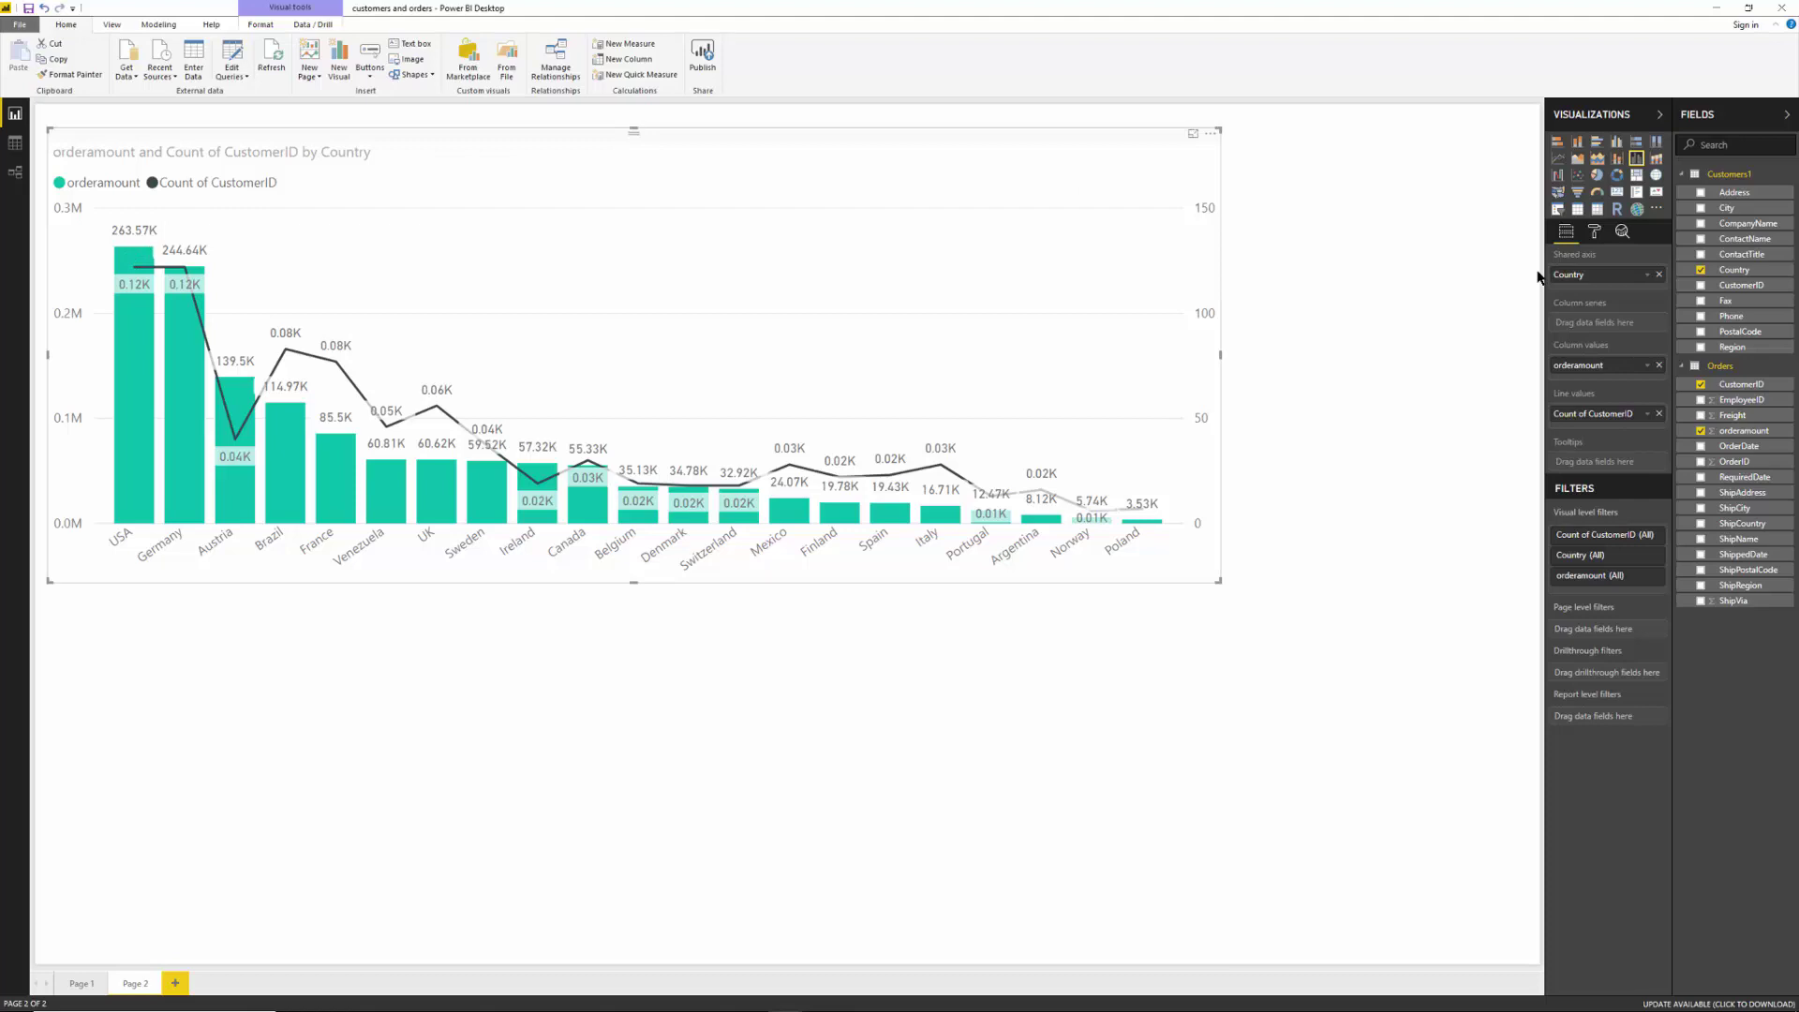
Set the chart title to 'Order Summary by Country' and expand the Data labels settings.
click(1596, 232)
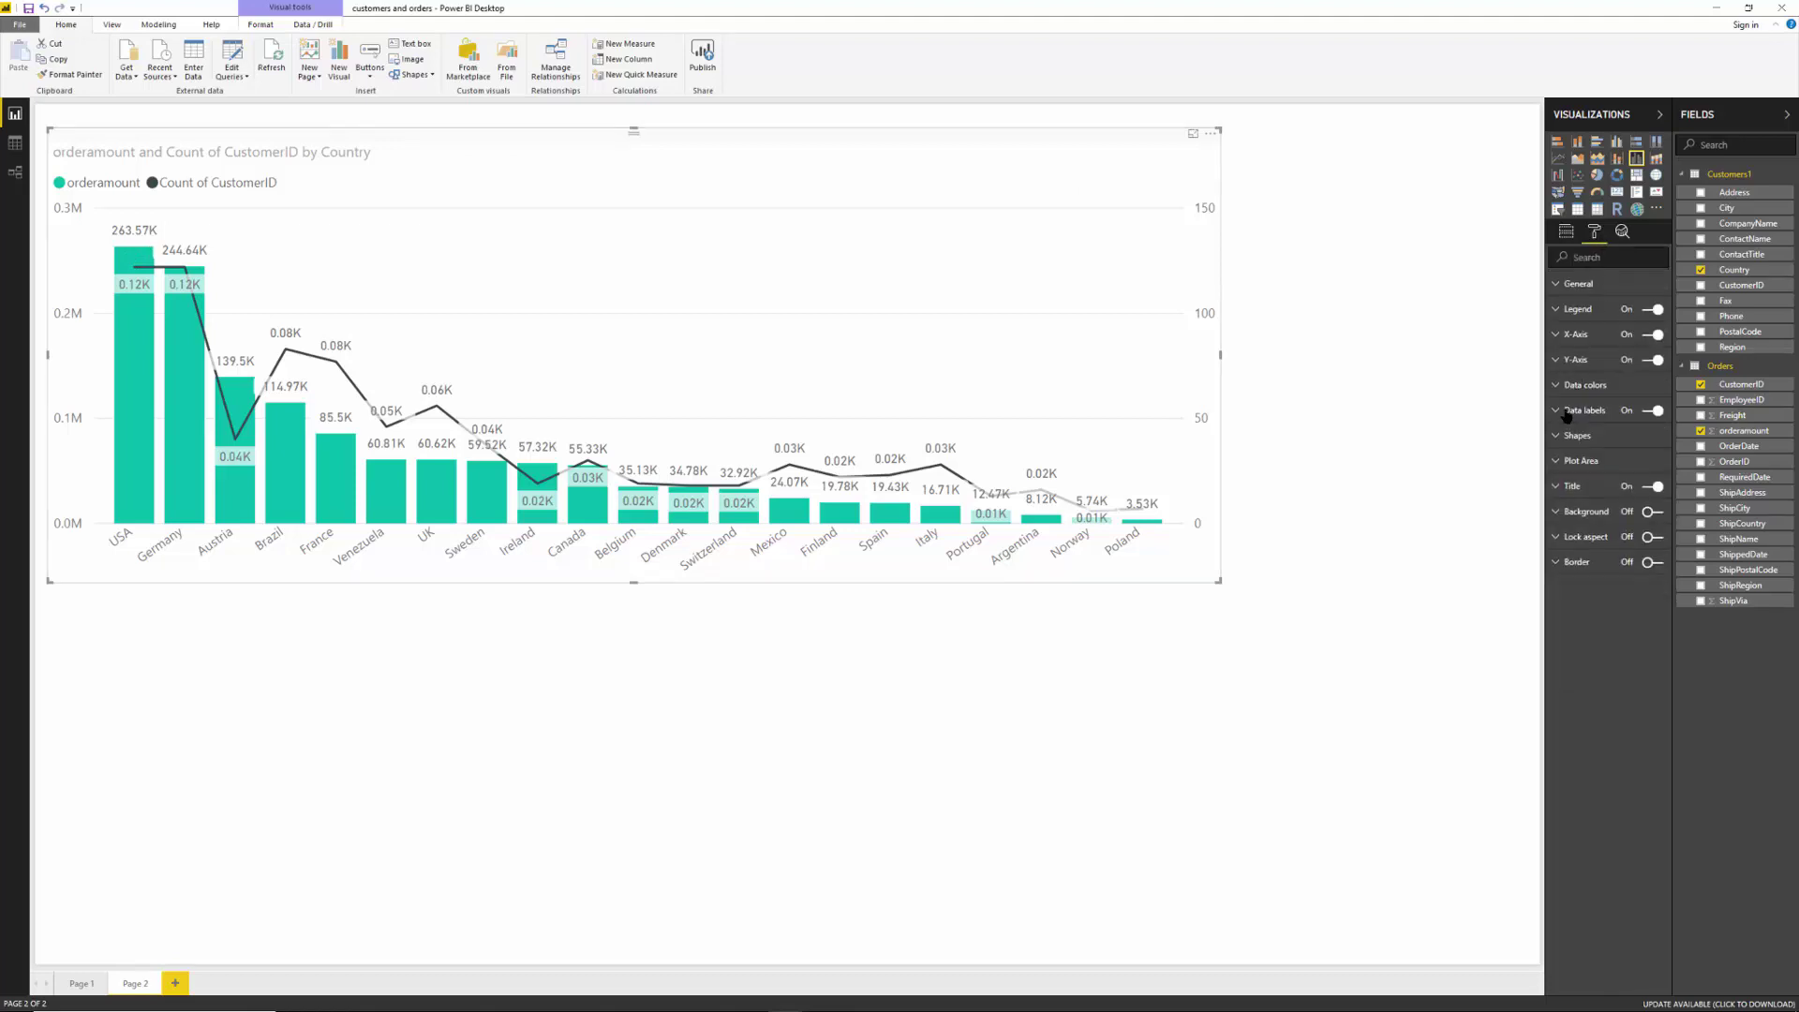
click(1561, 487)
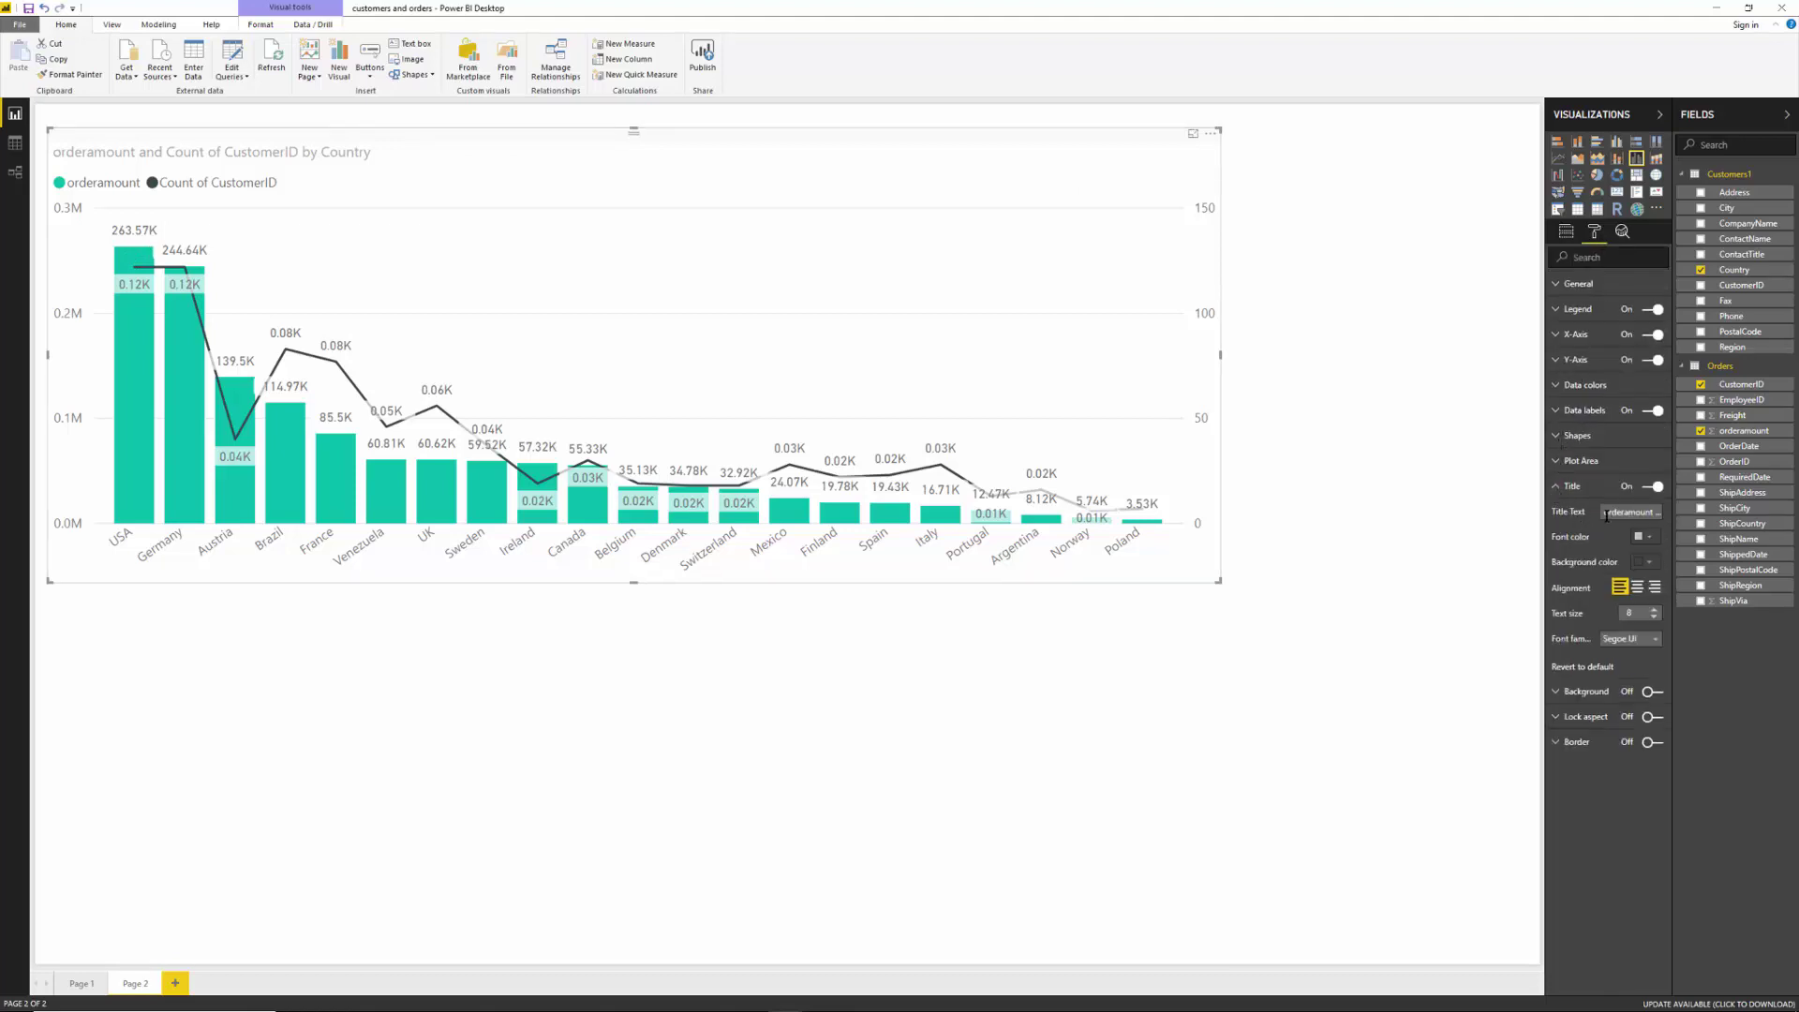
drag(1613, 512, 1735, 519)
text(O)
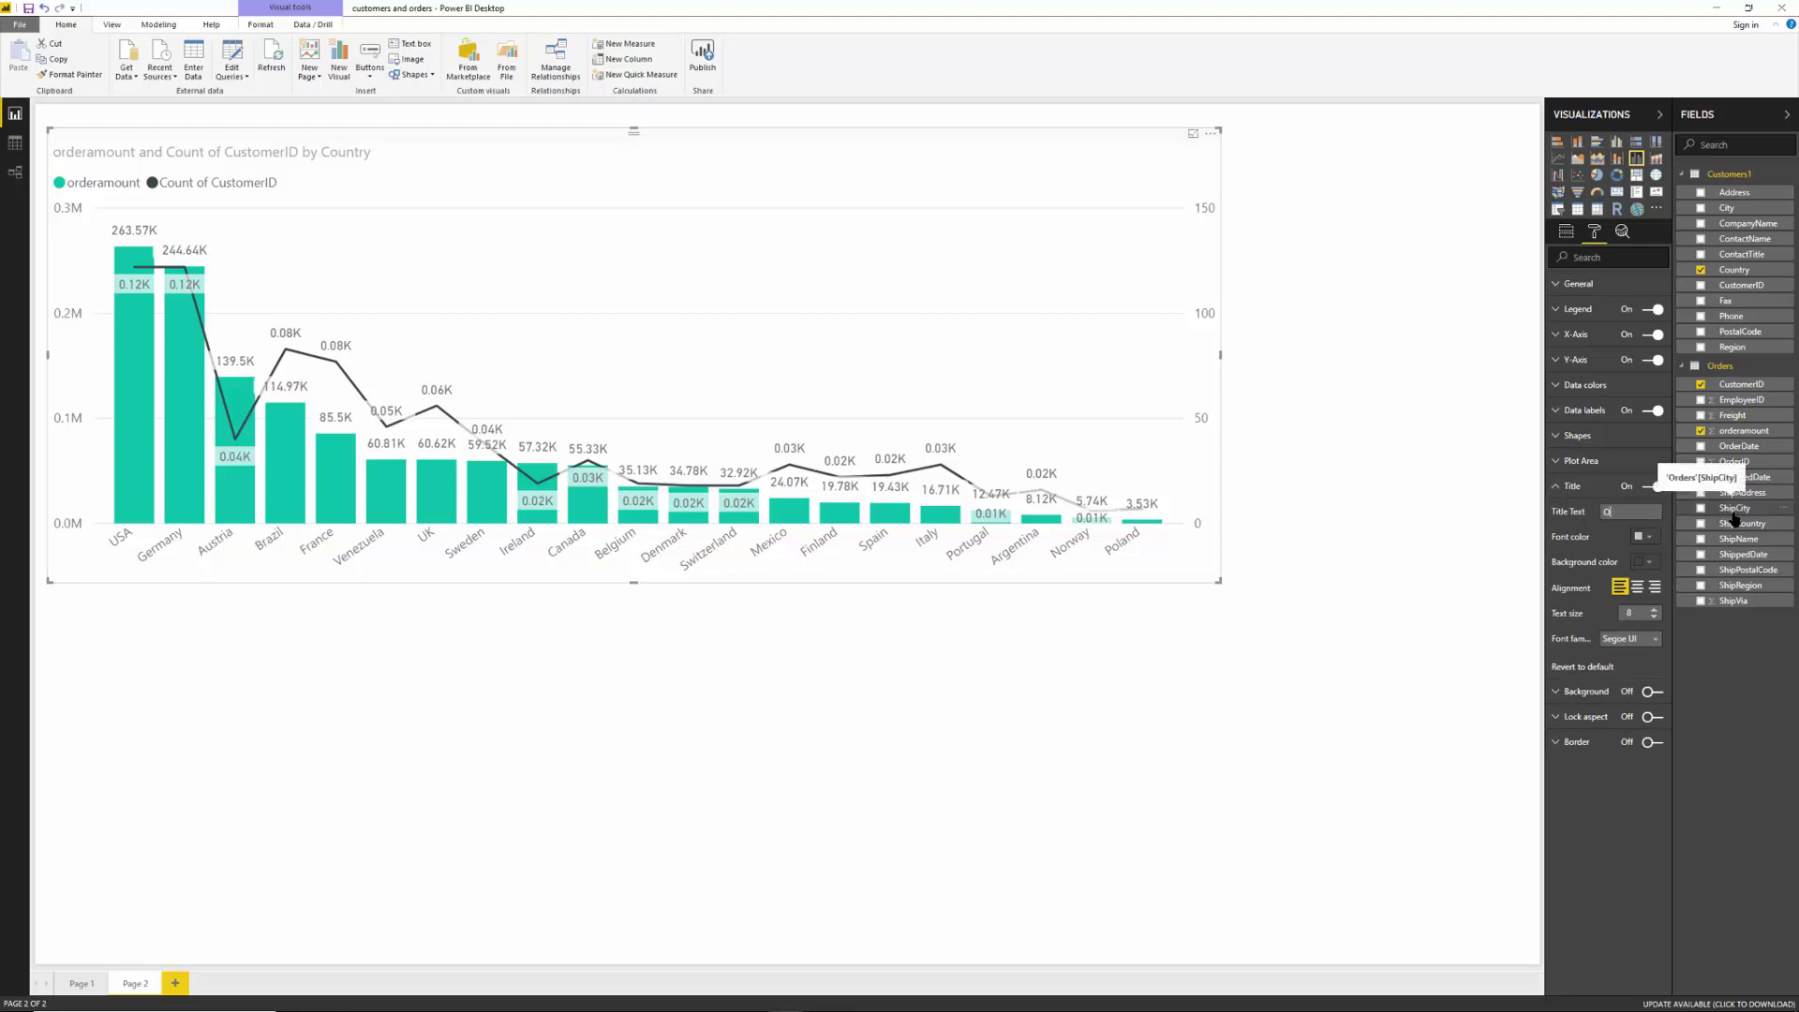
text(rder Summary by Co)
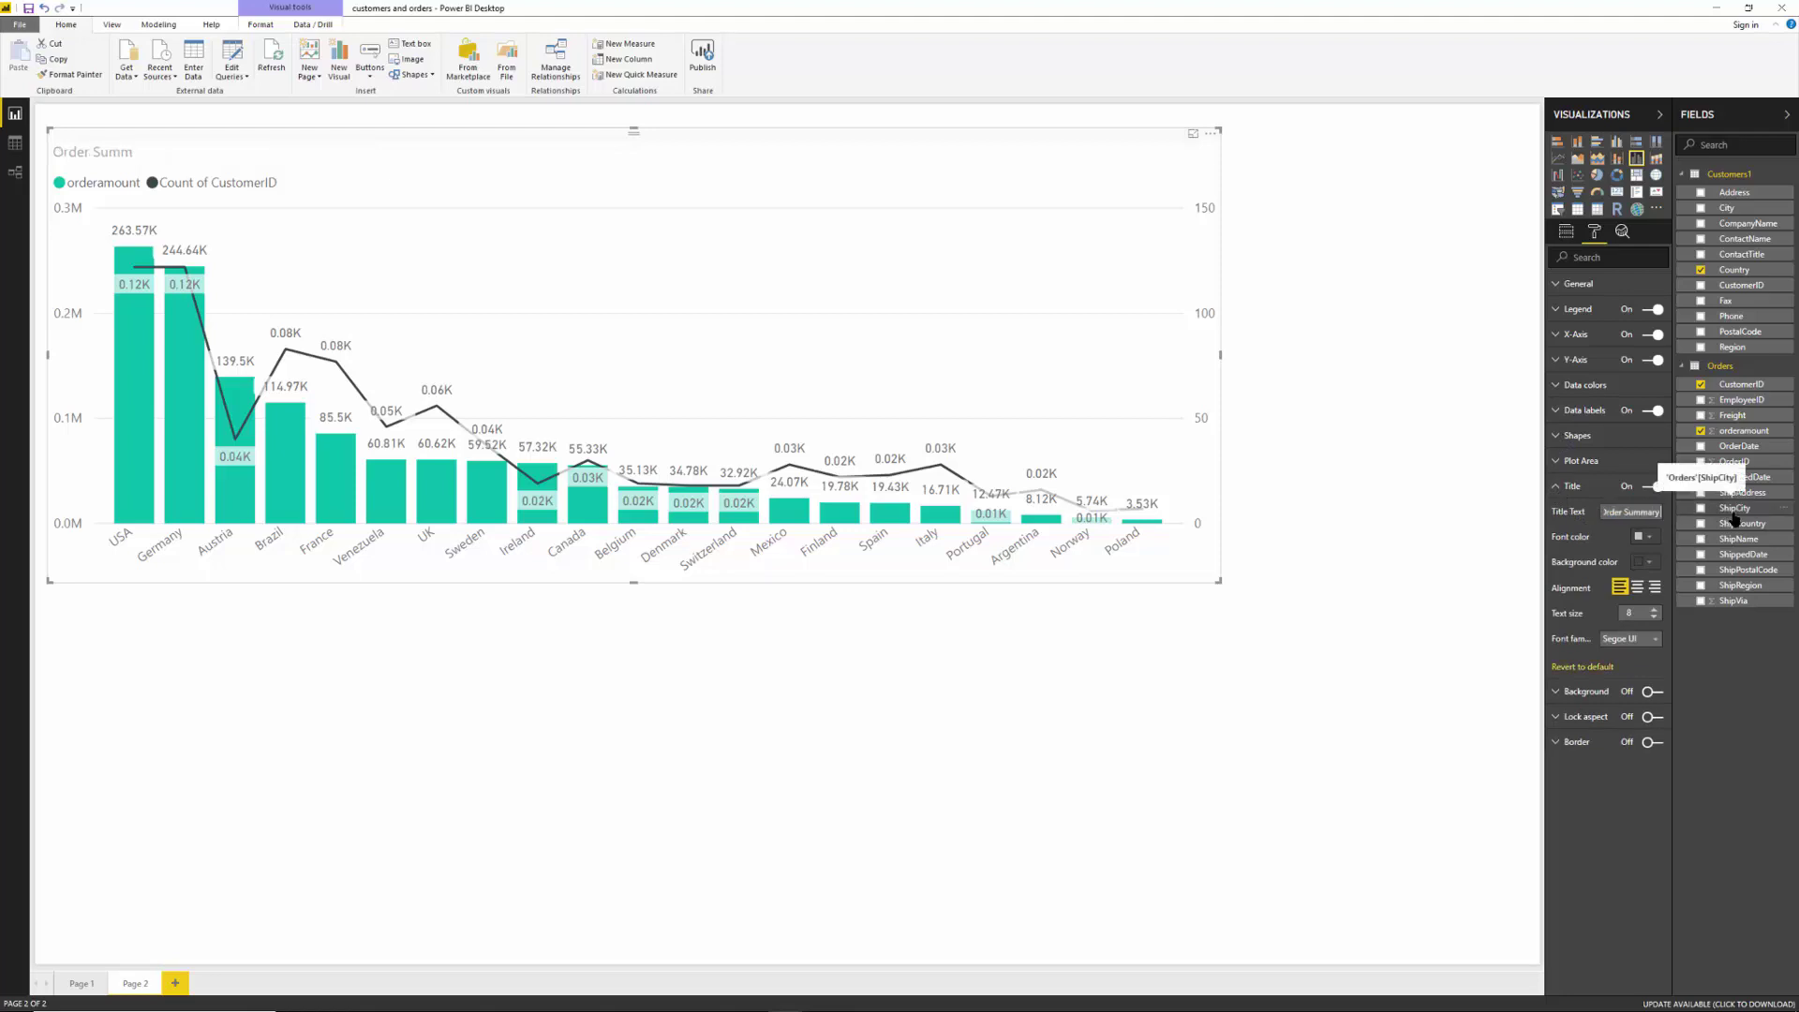
text(untry)
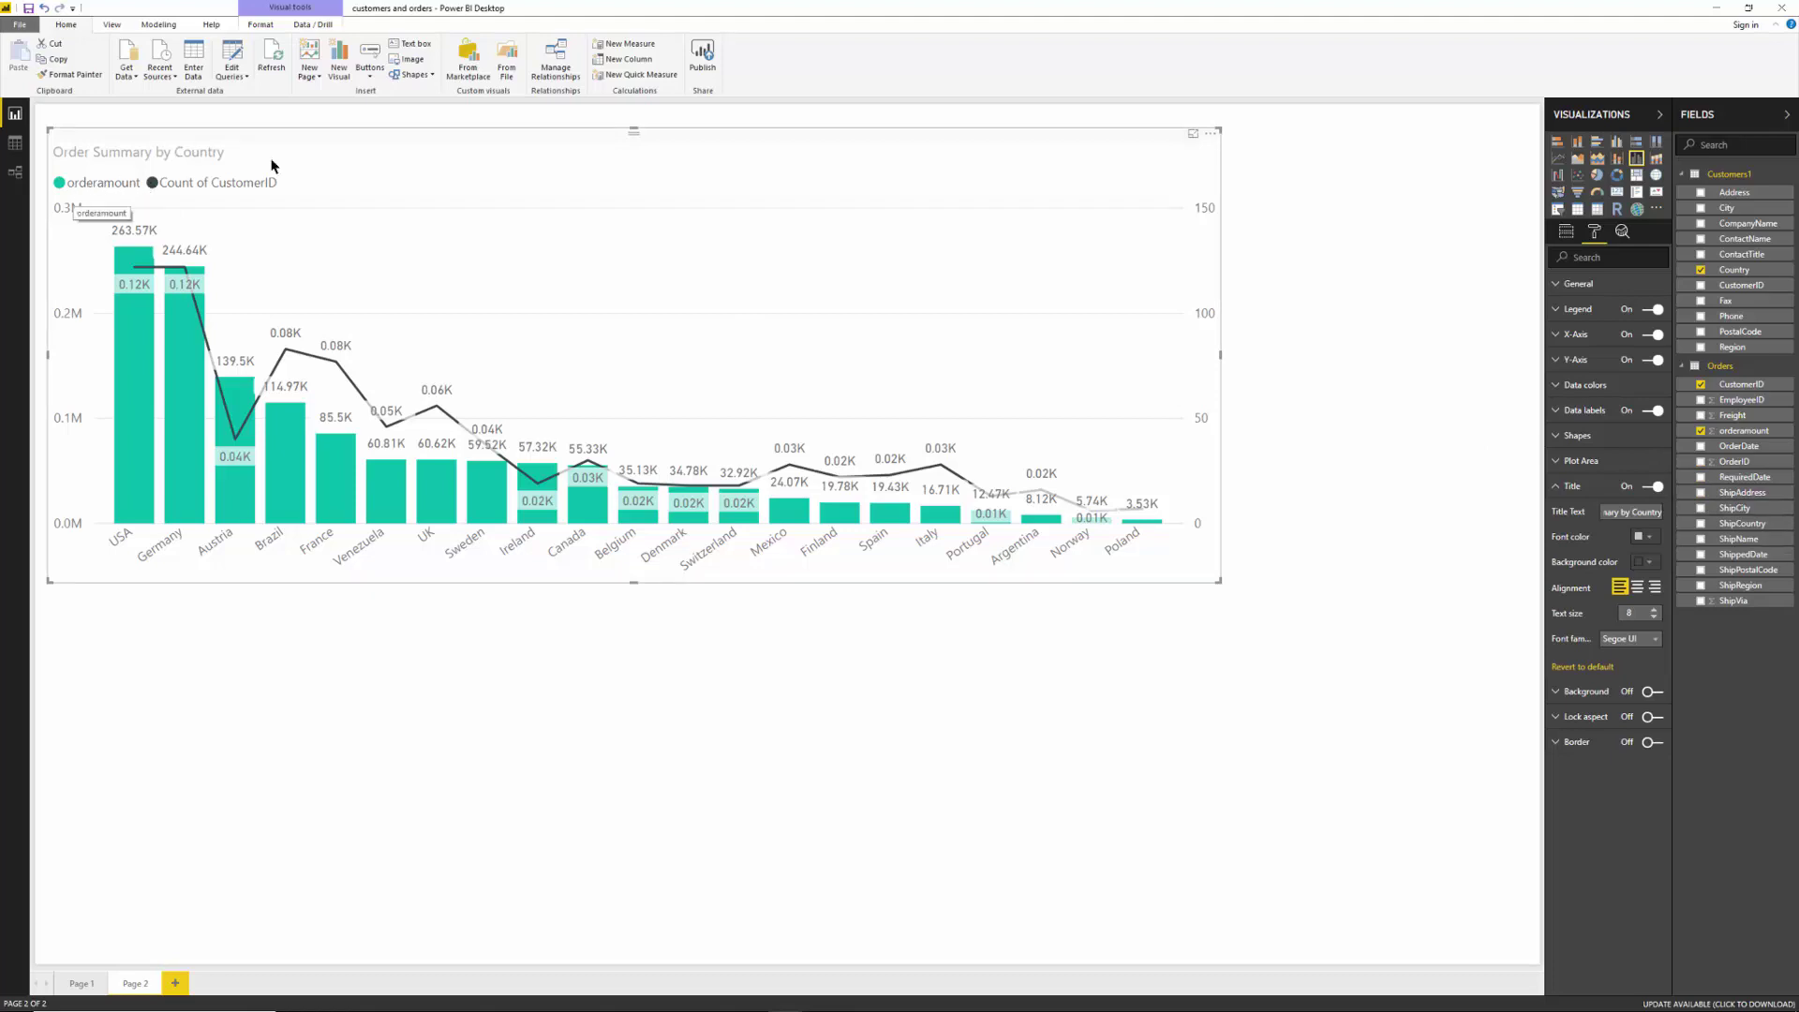
click(1556, 411)
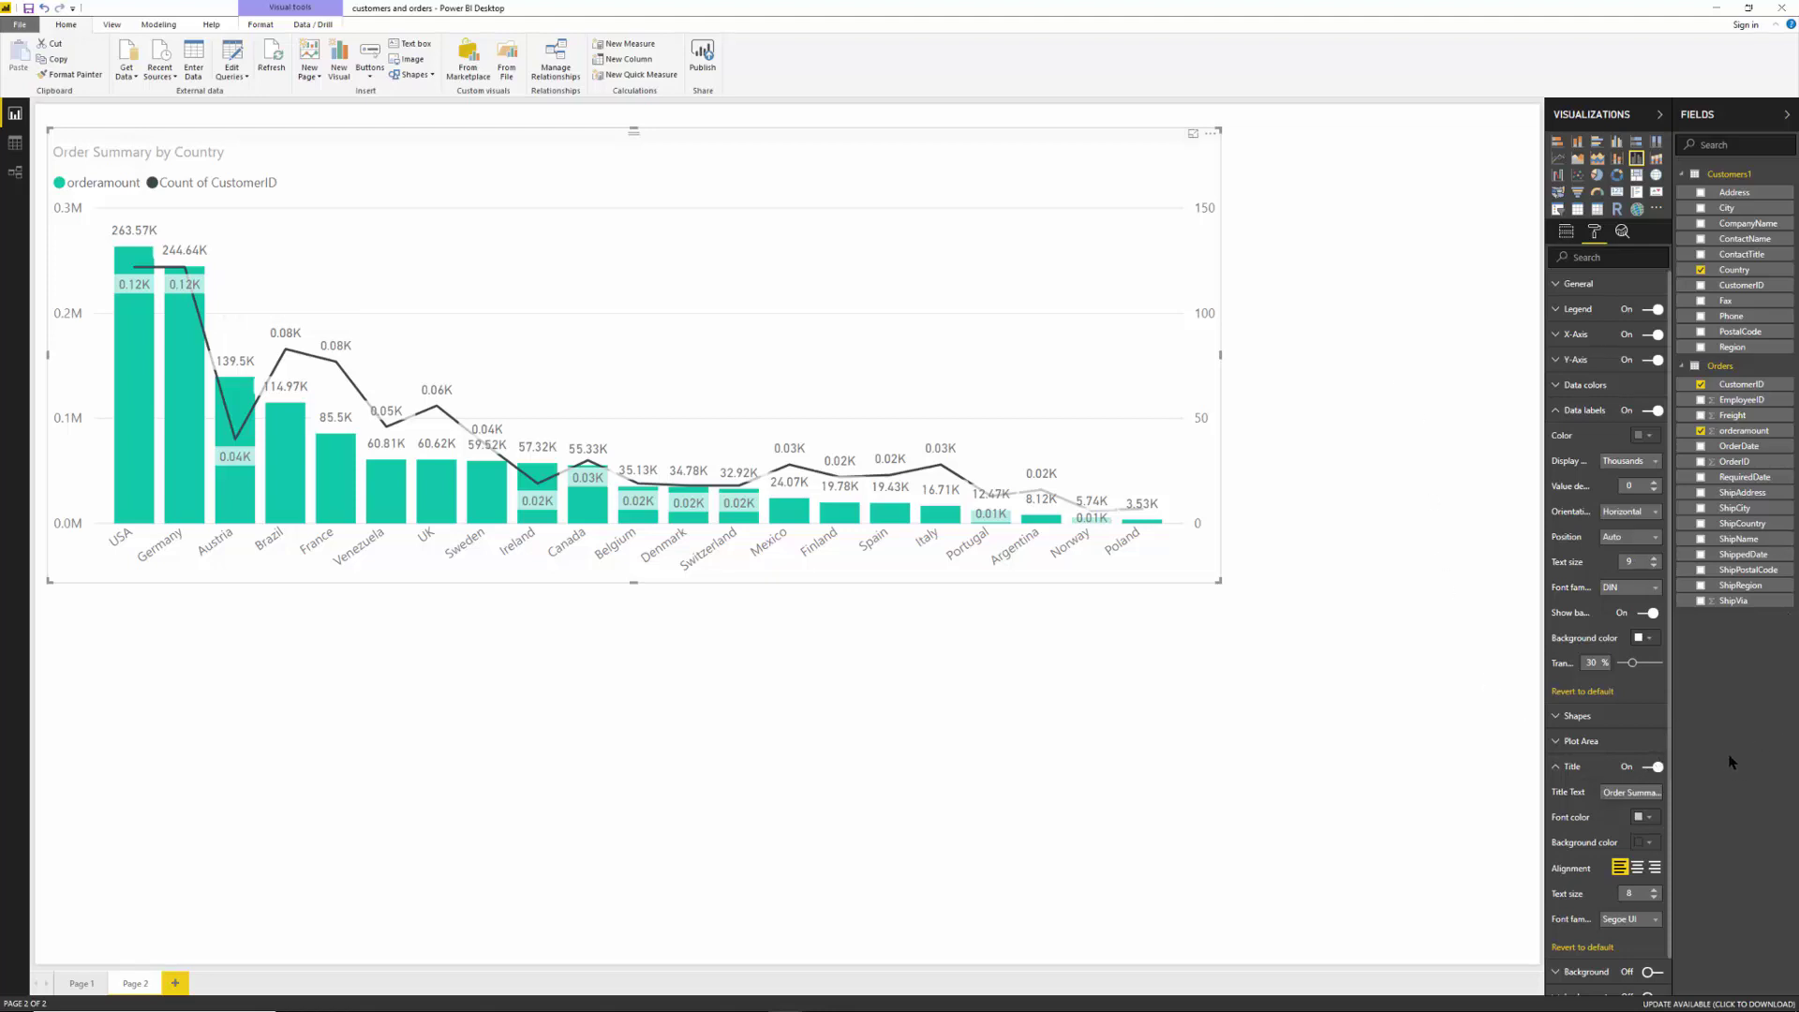
Rename the Count of CustomerID line series to 'Count'.
click(1567, 231)
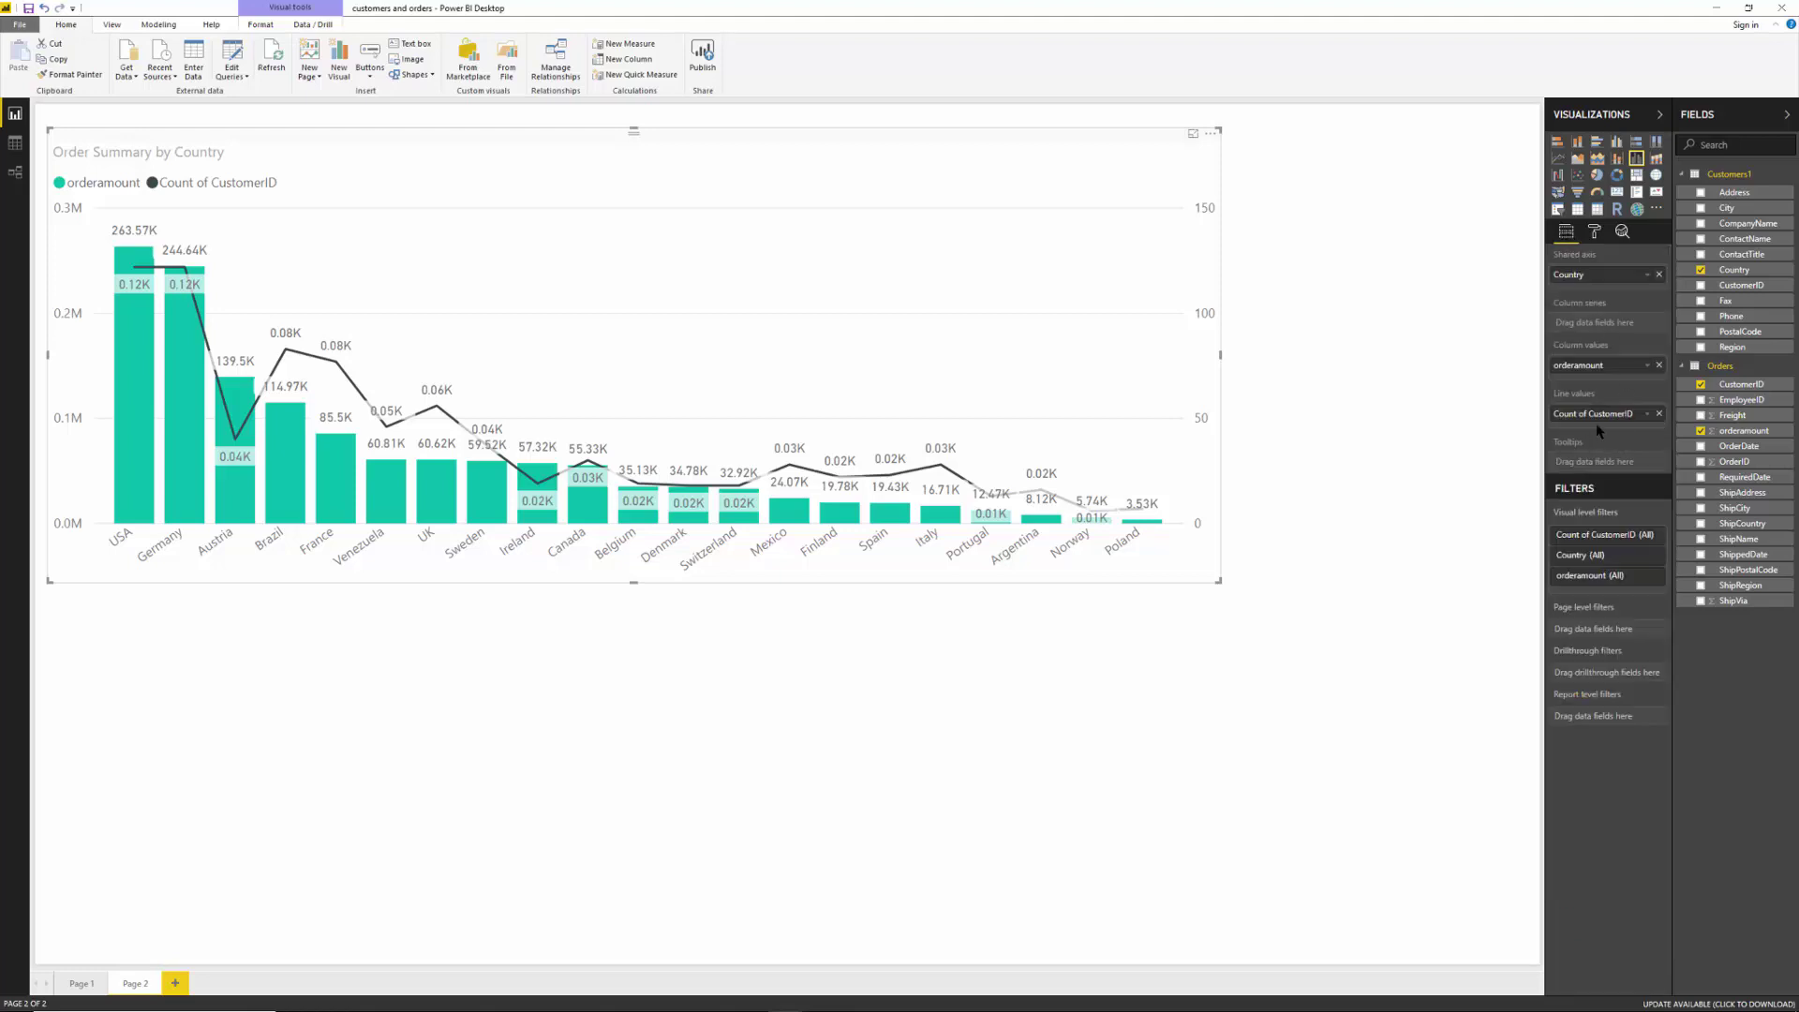
click(1647, 367)
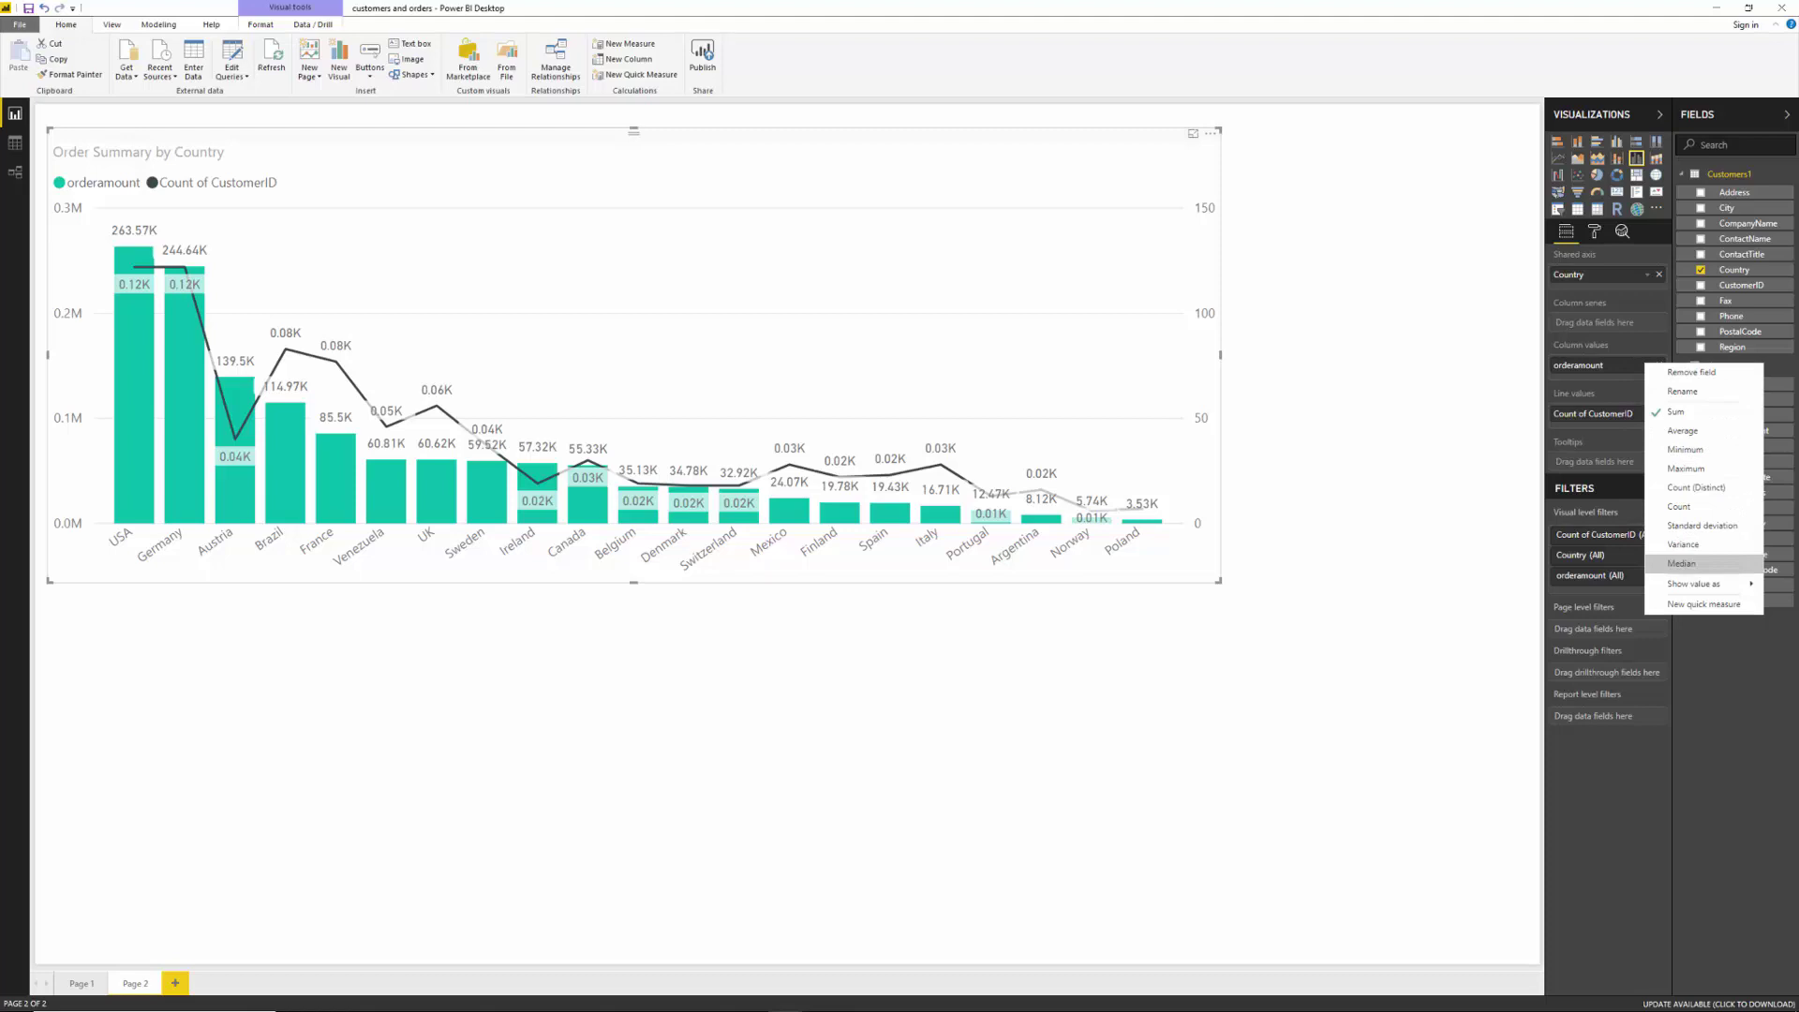
click(1771, 736)
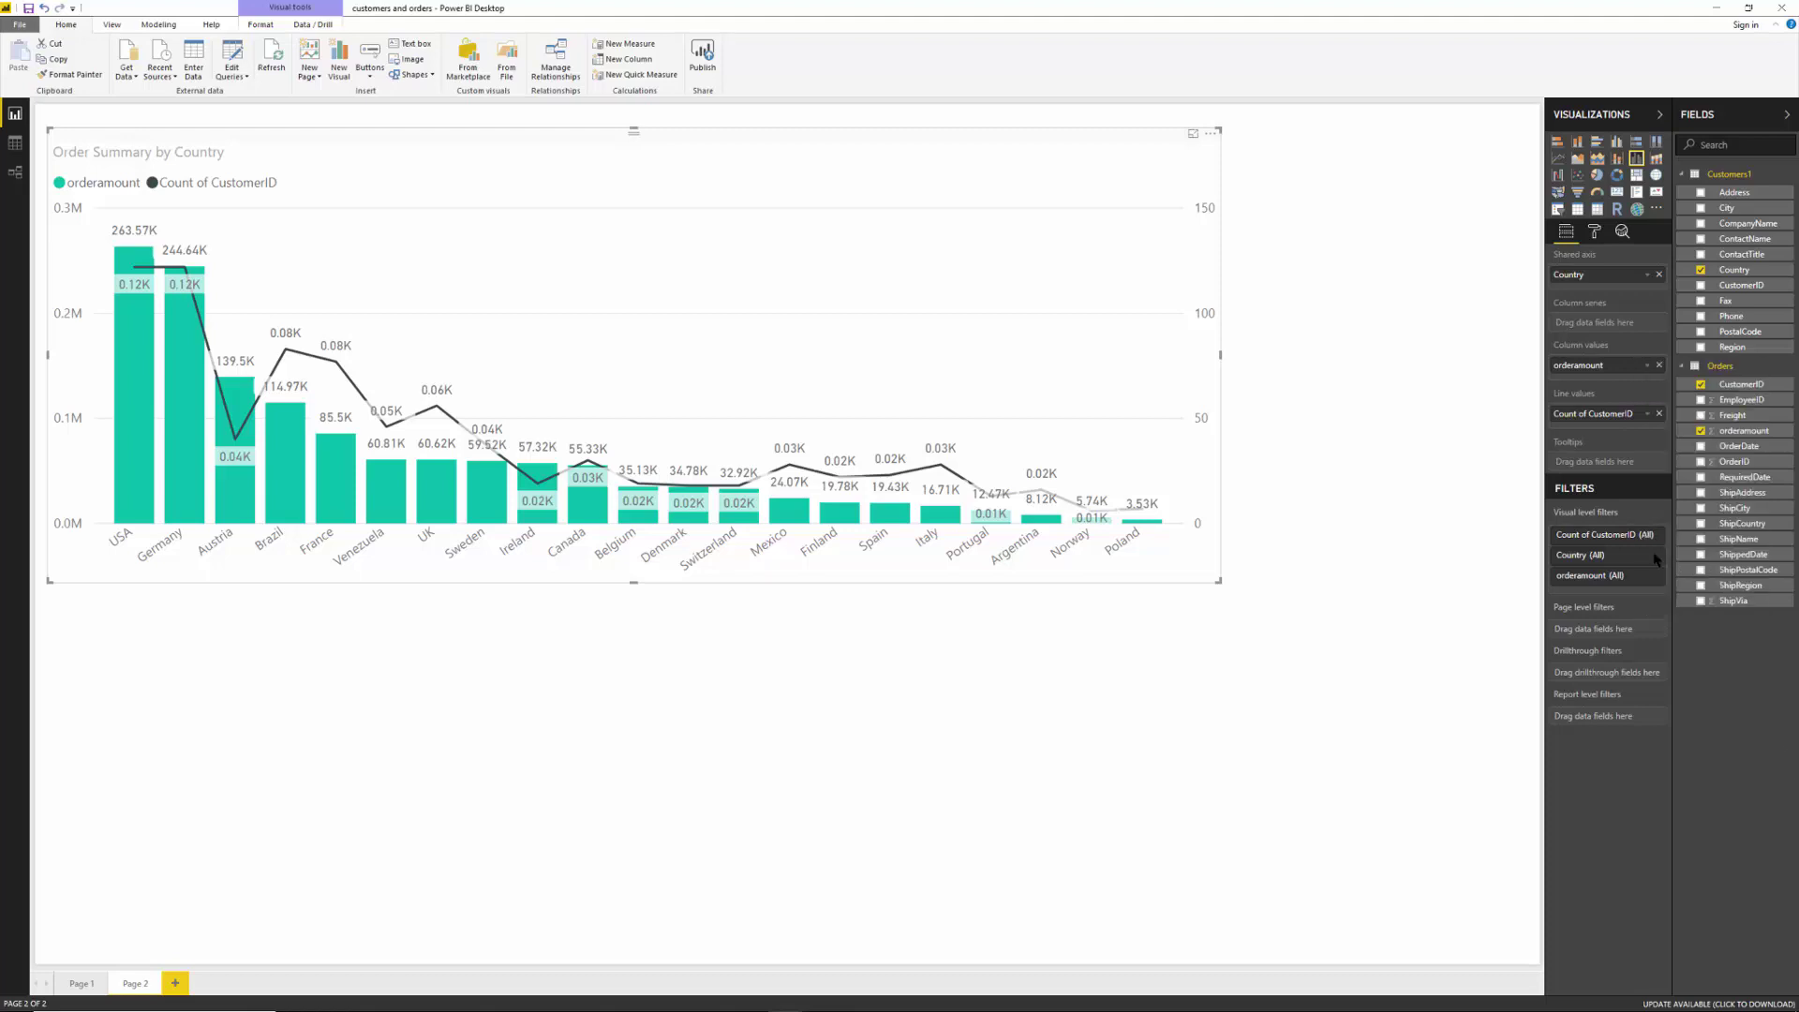
click(1648, 416)
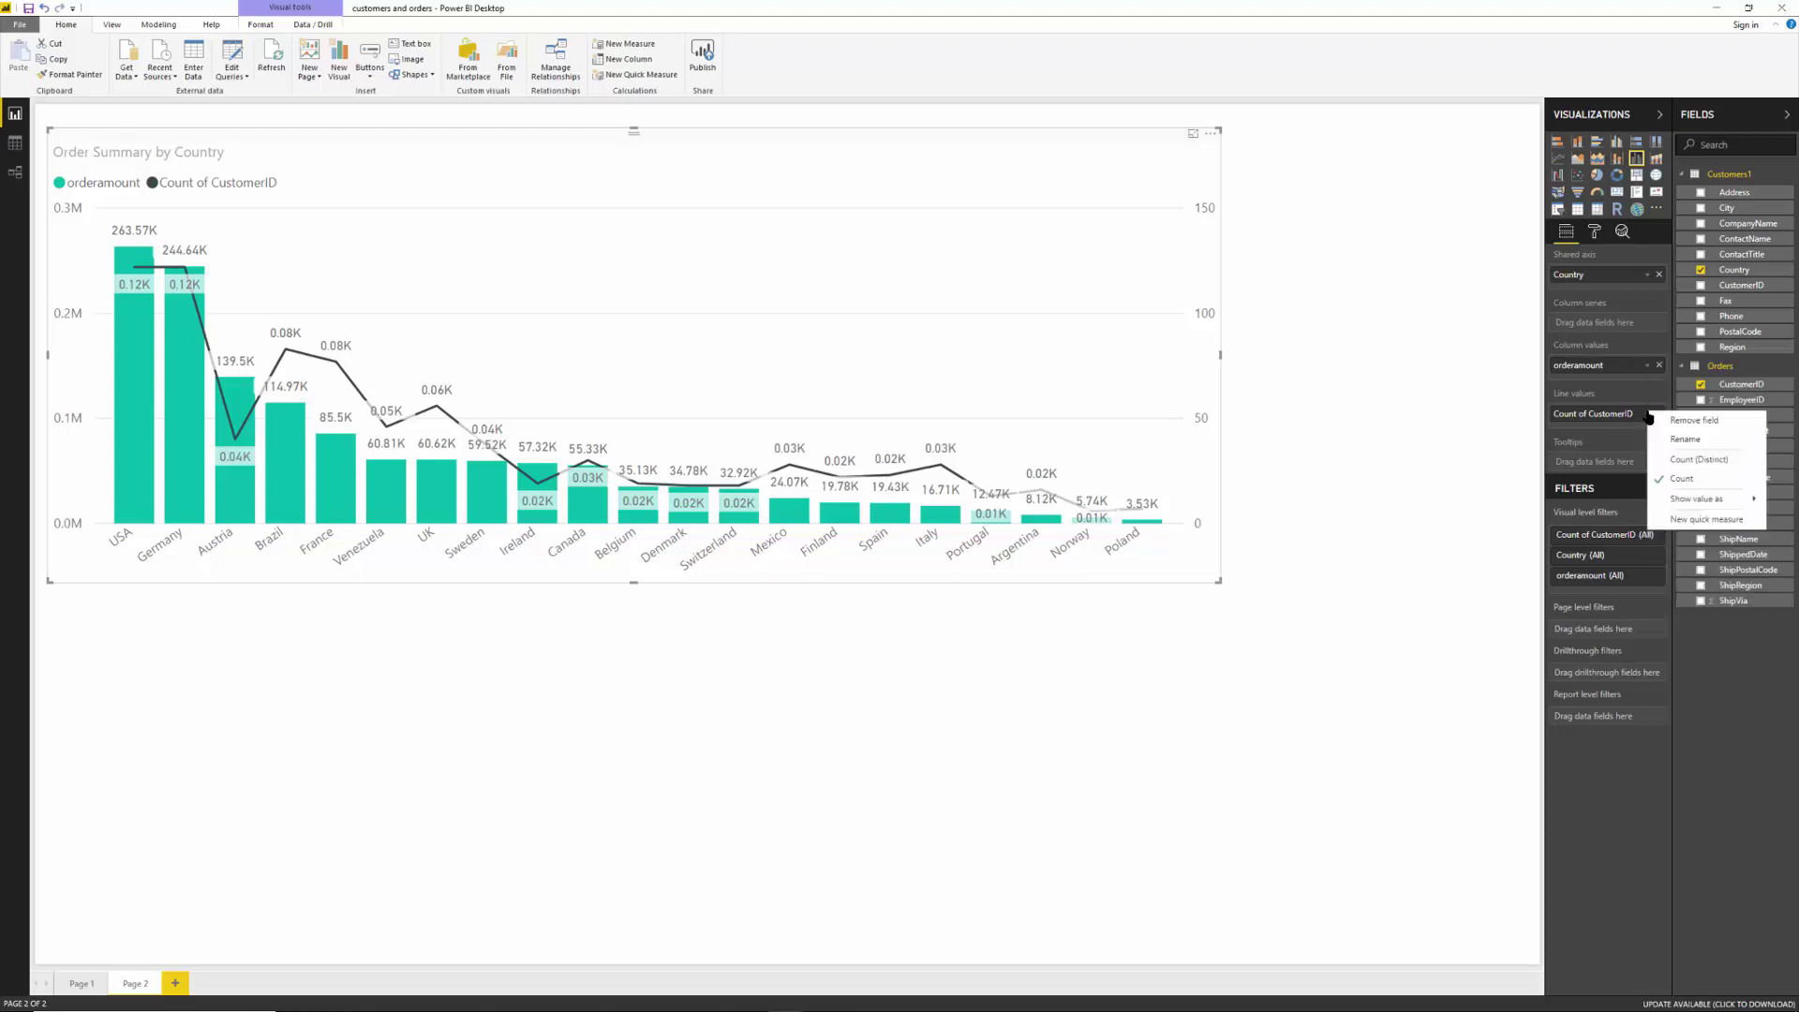
click(1688, 440)
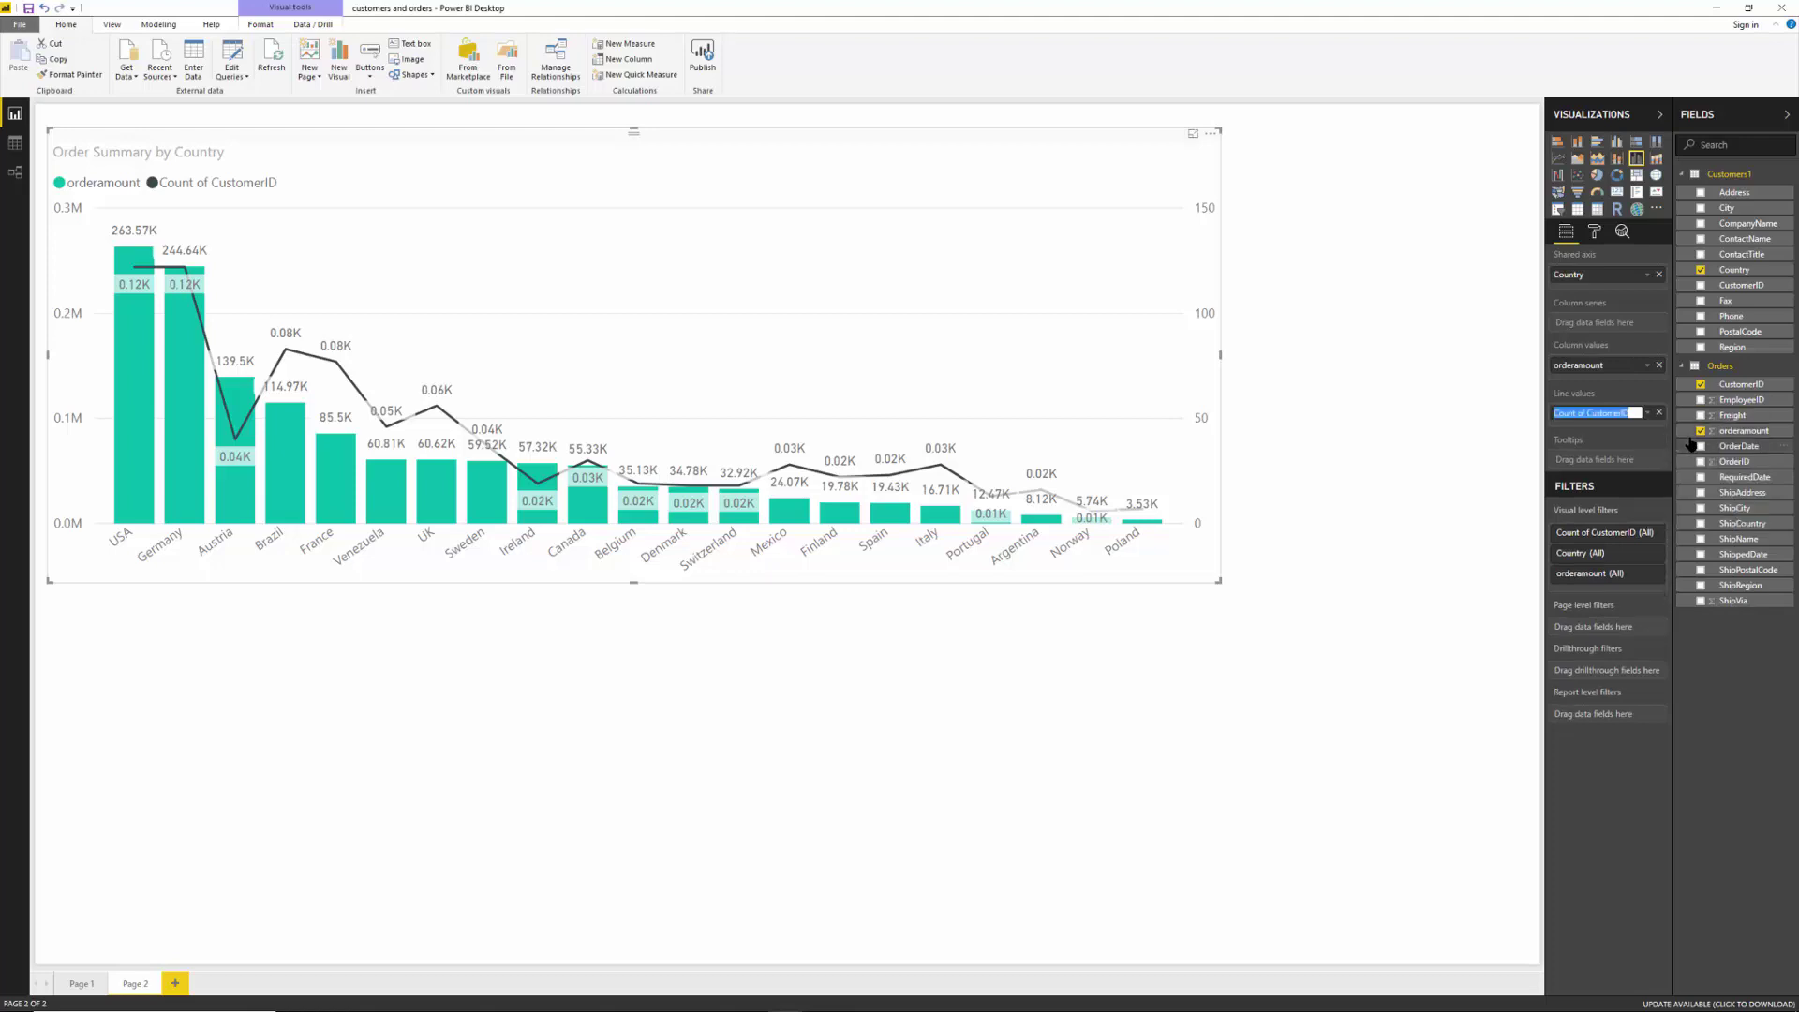
key(BackSpace)
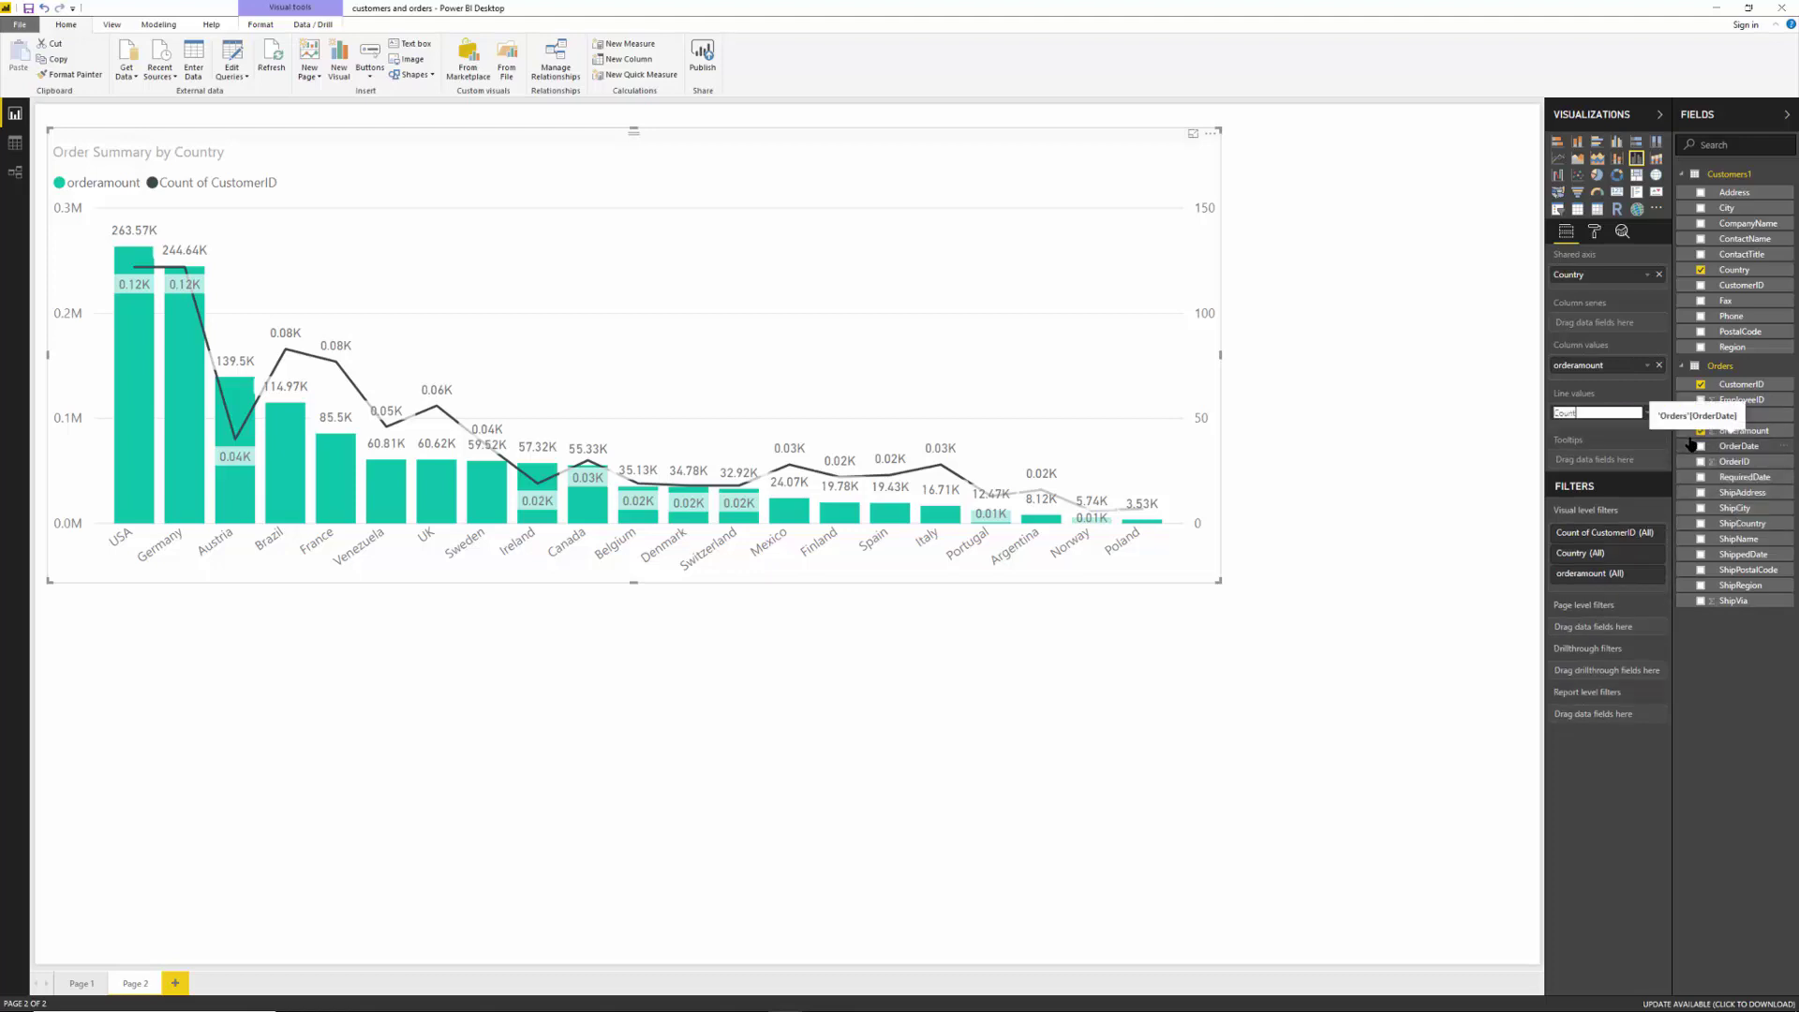
text(Count)
key(Return)
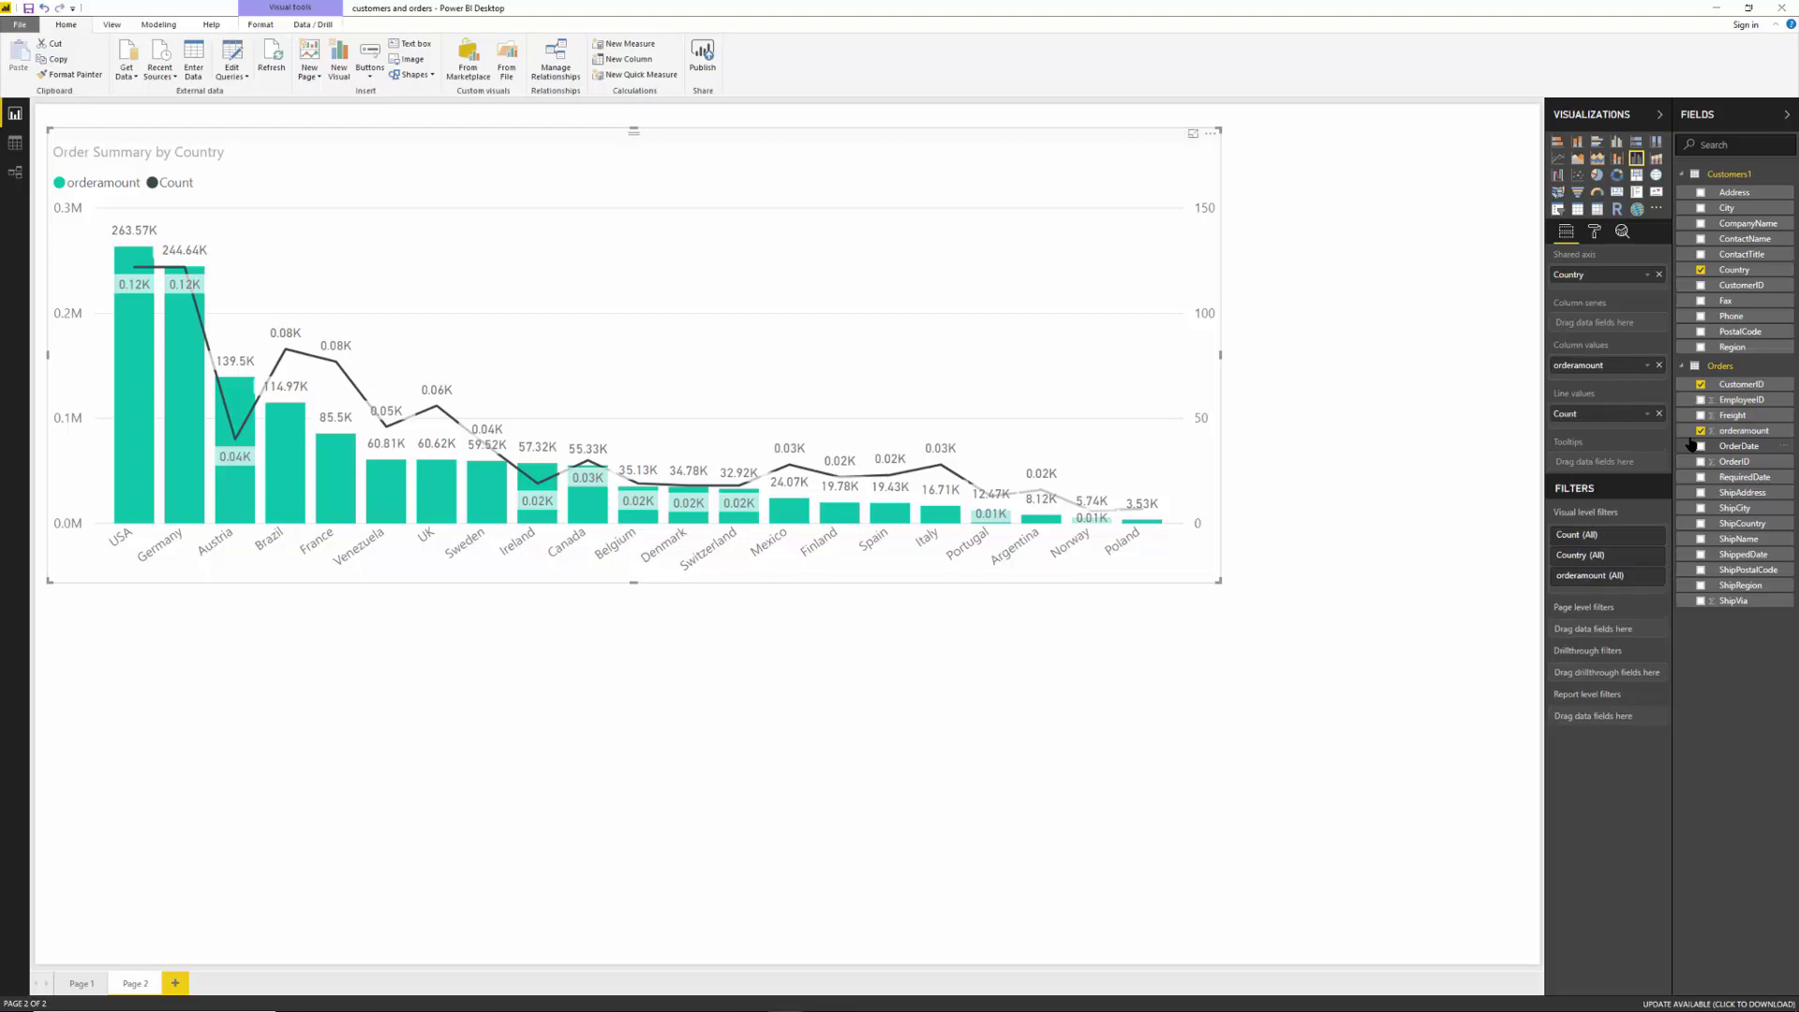
Rename the orderamount column series to 'Sum'.
click(1649, 367)
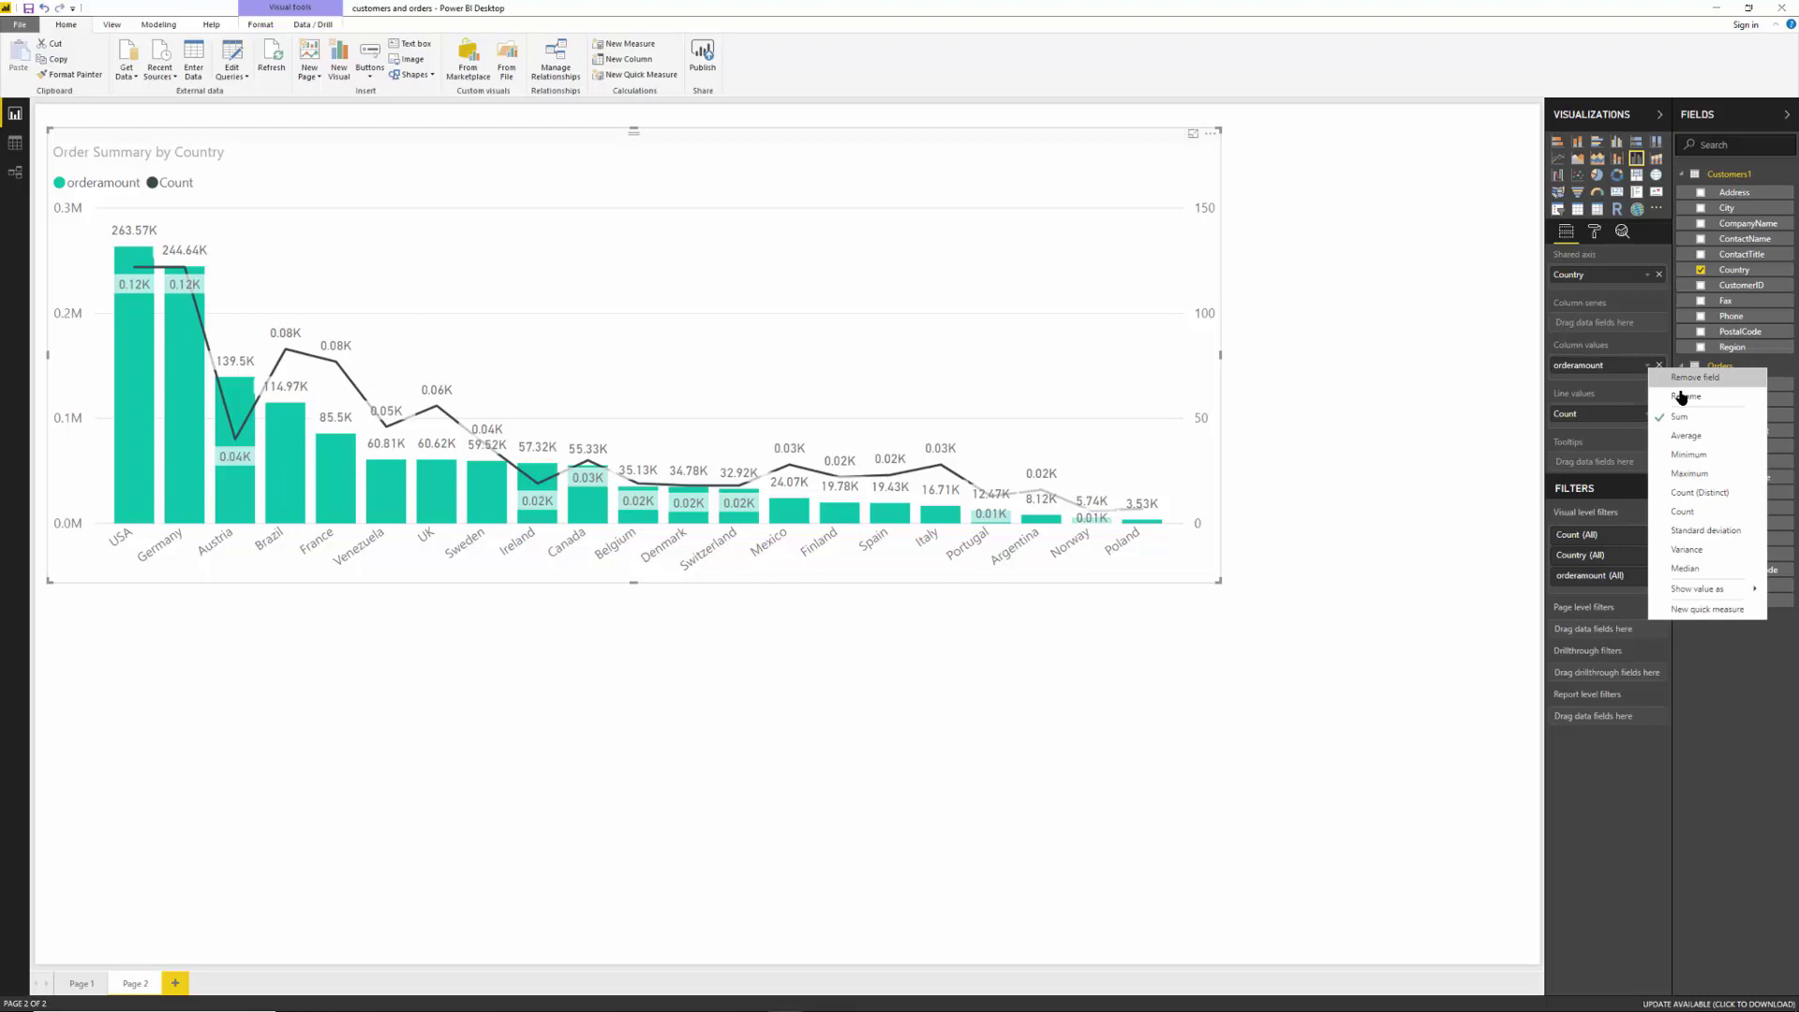
click(1712, 397)
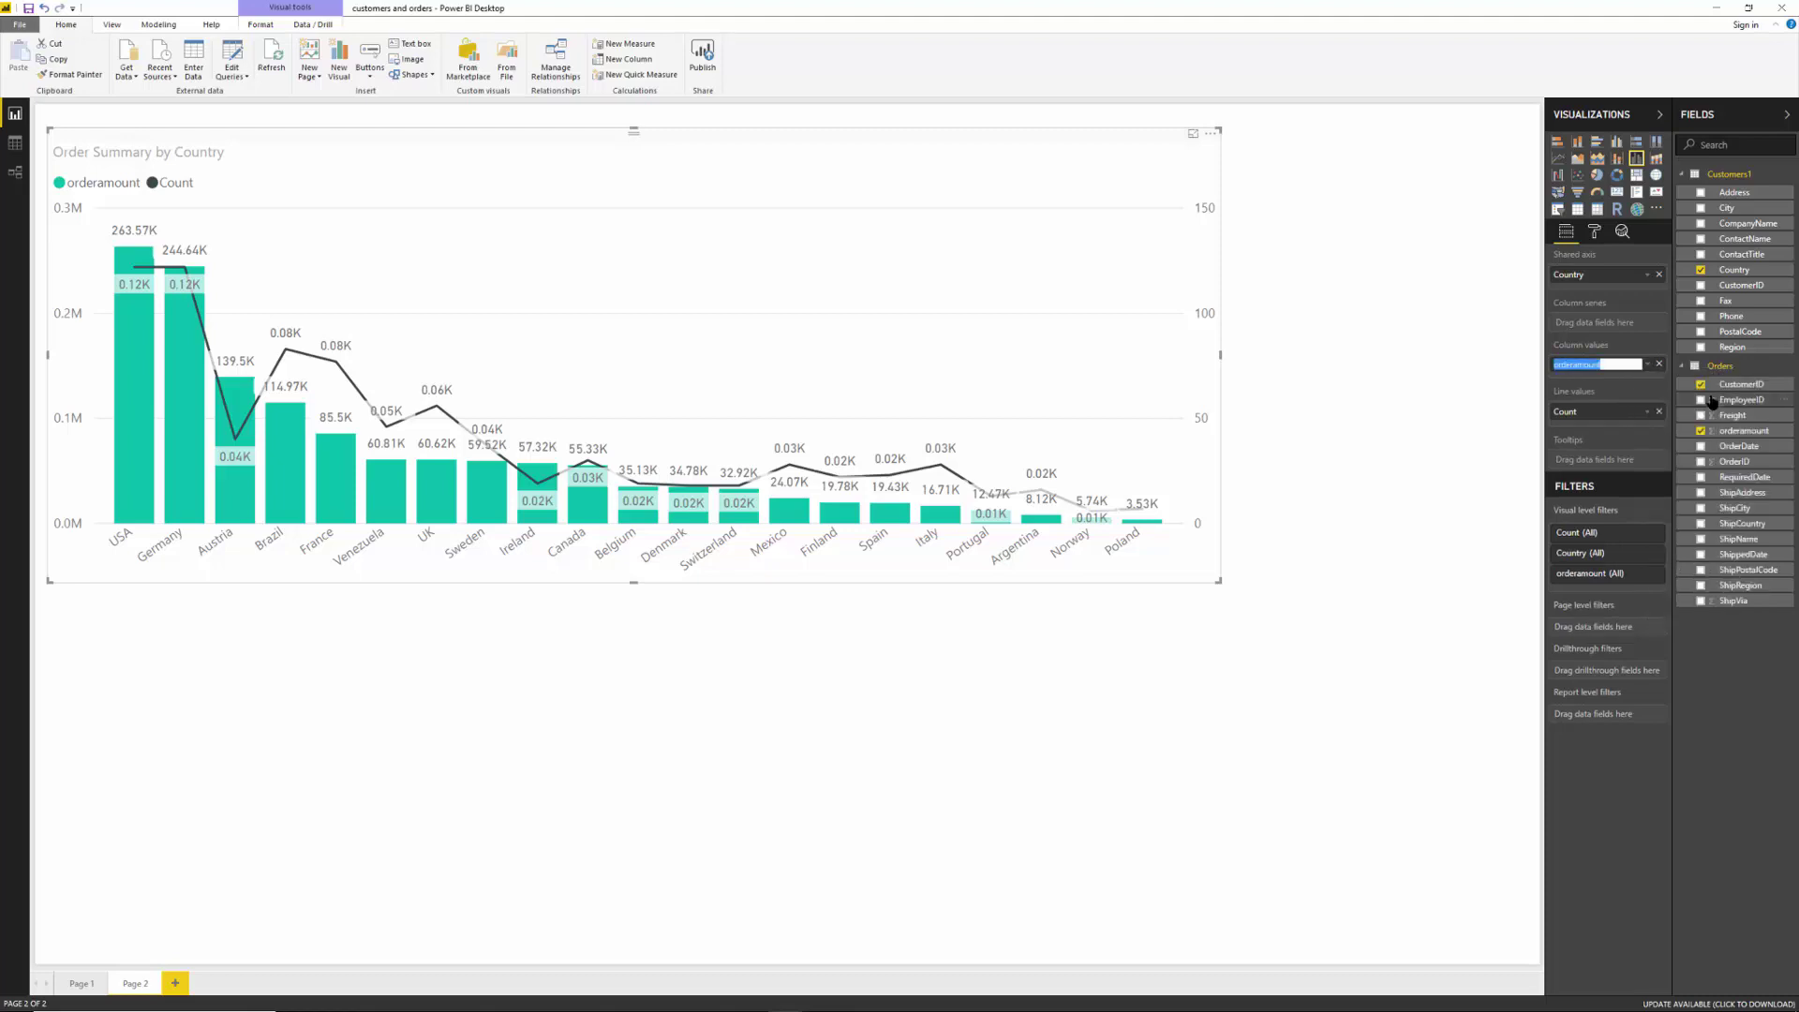
text(Sum)
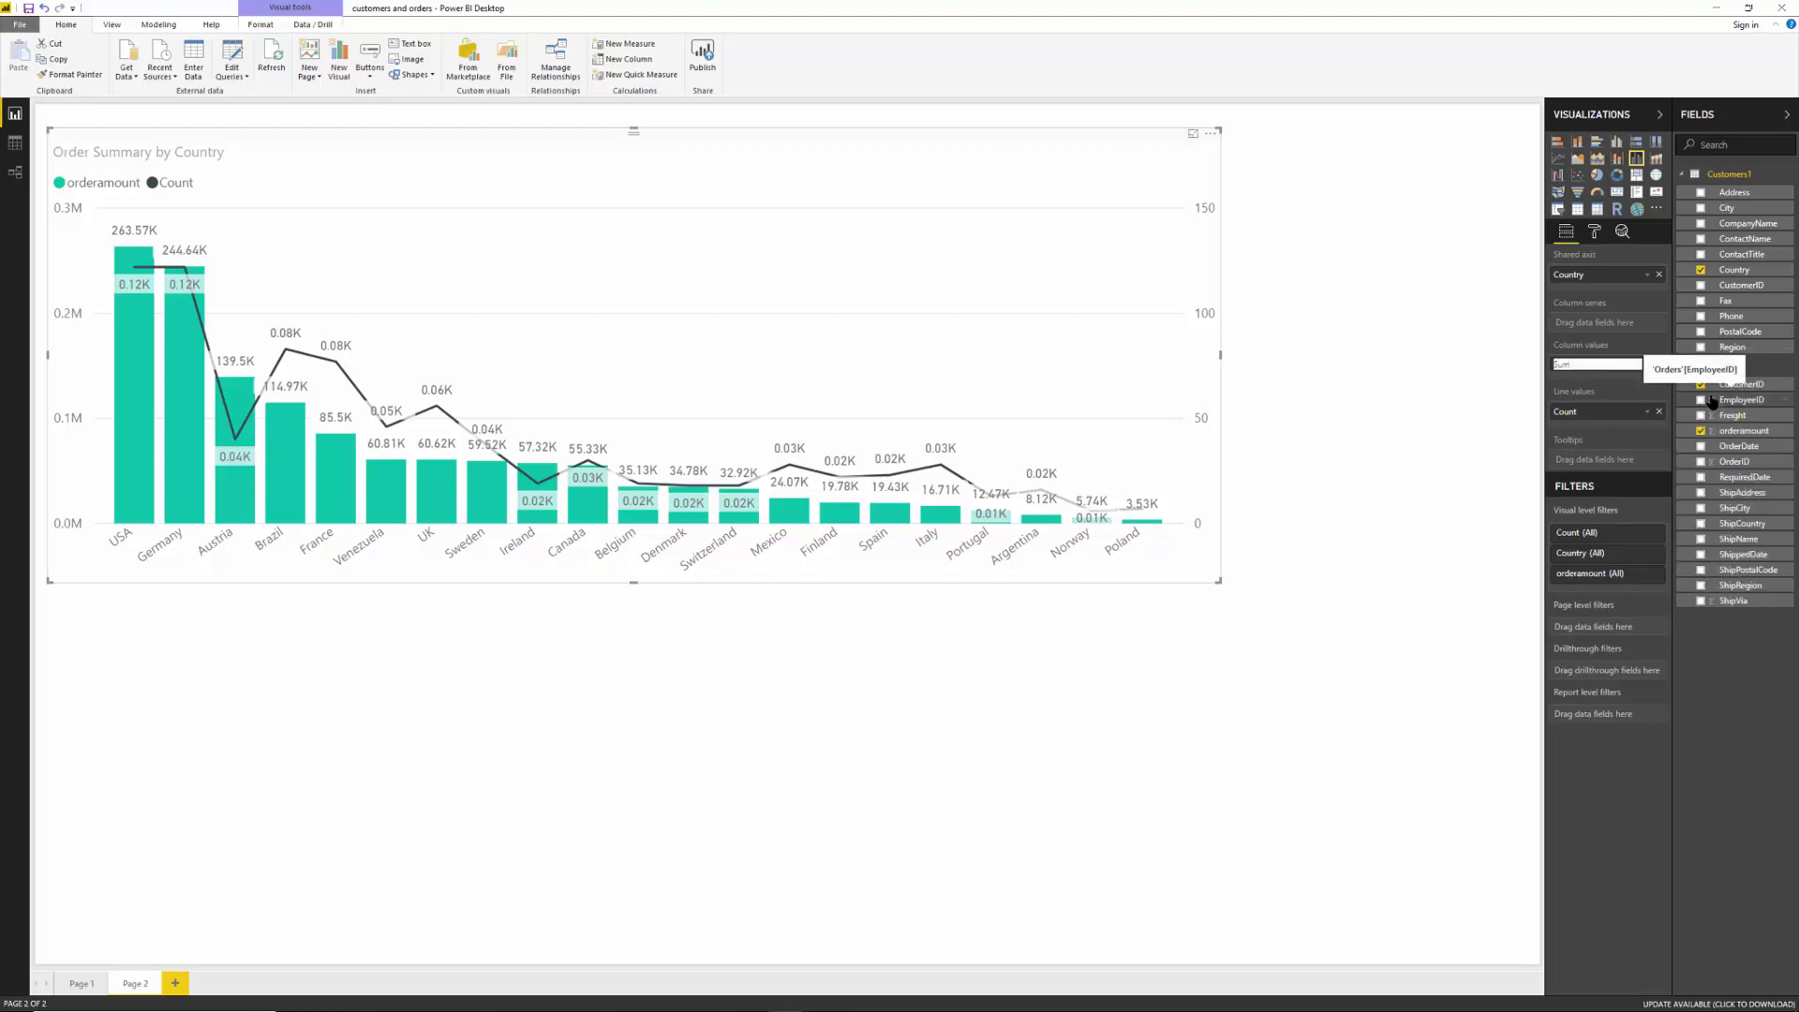
key(Return)
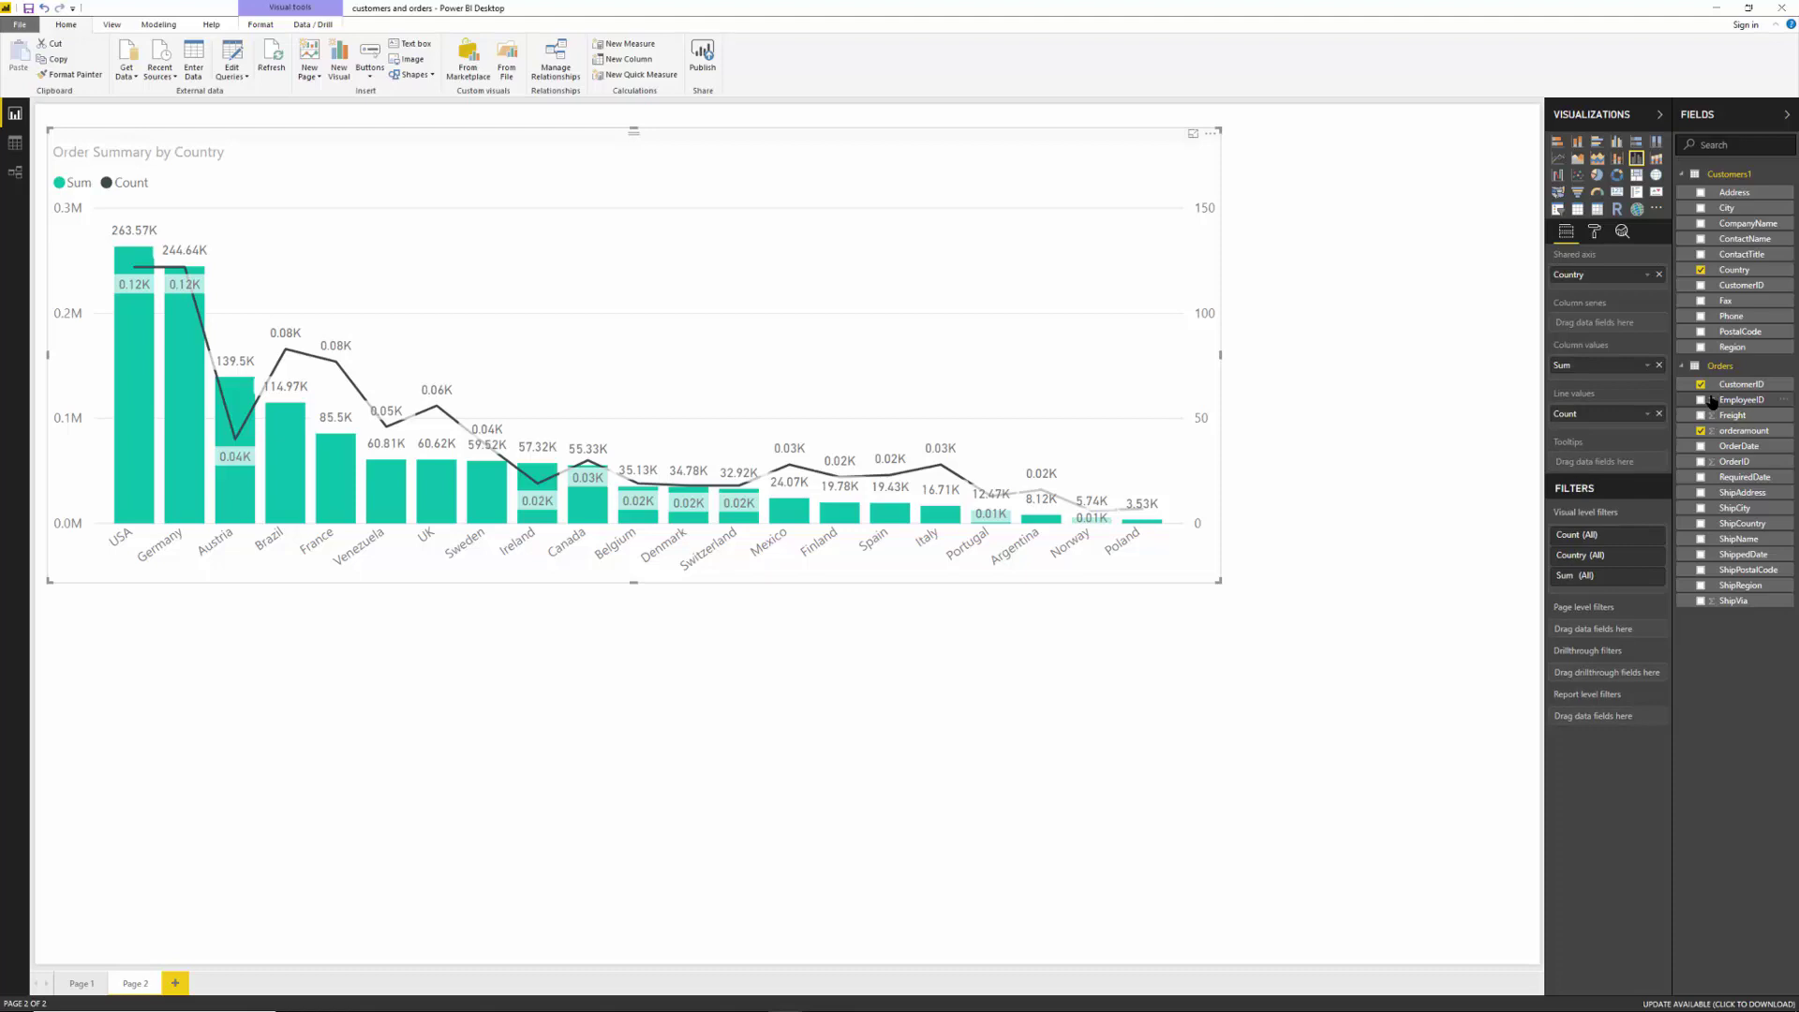